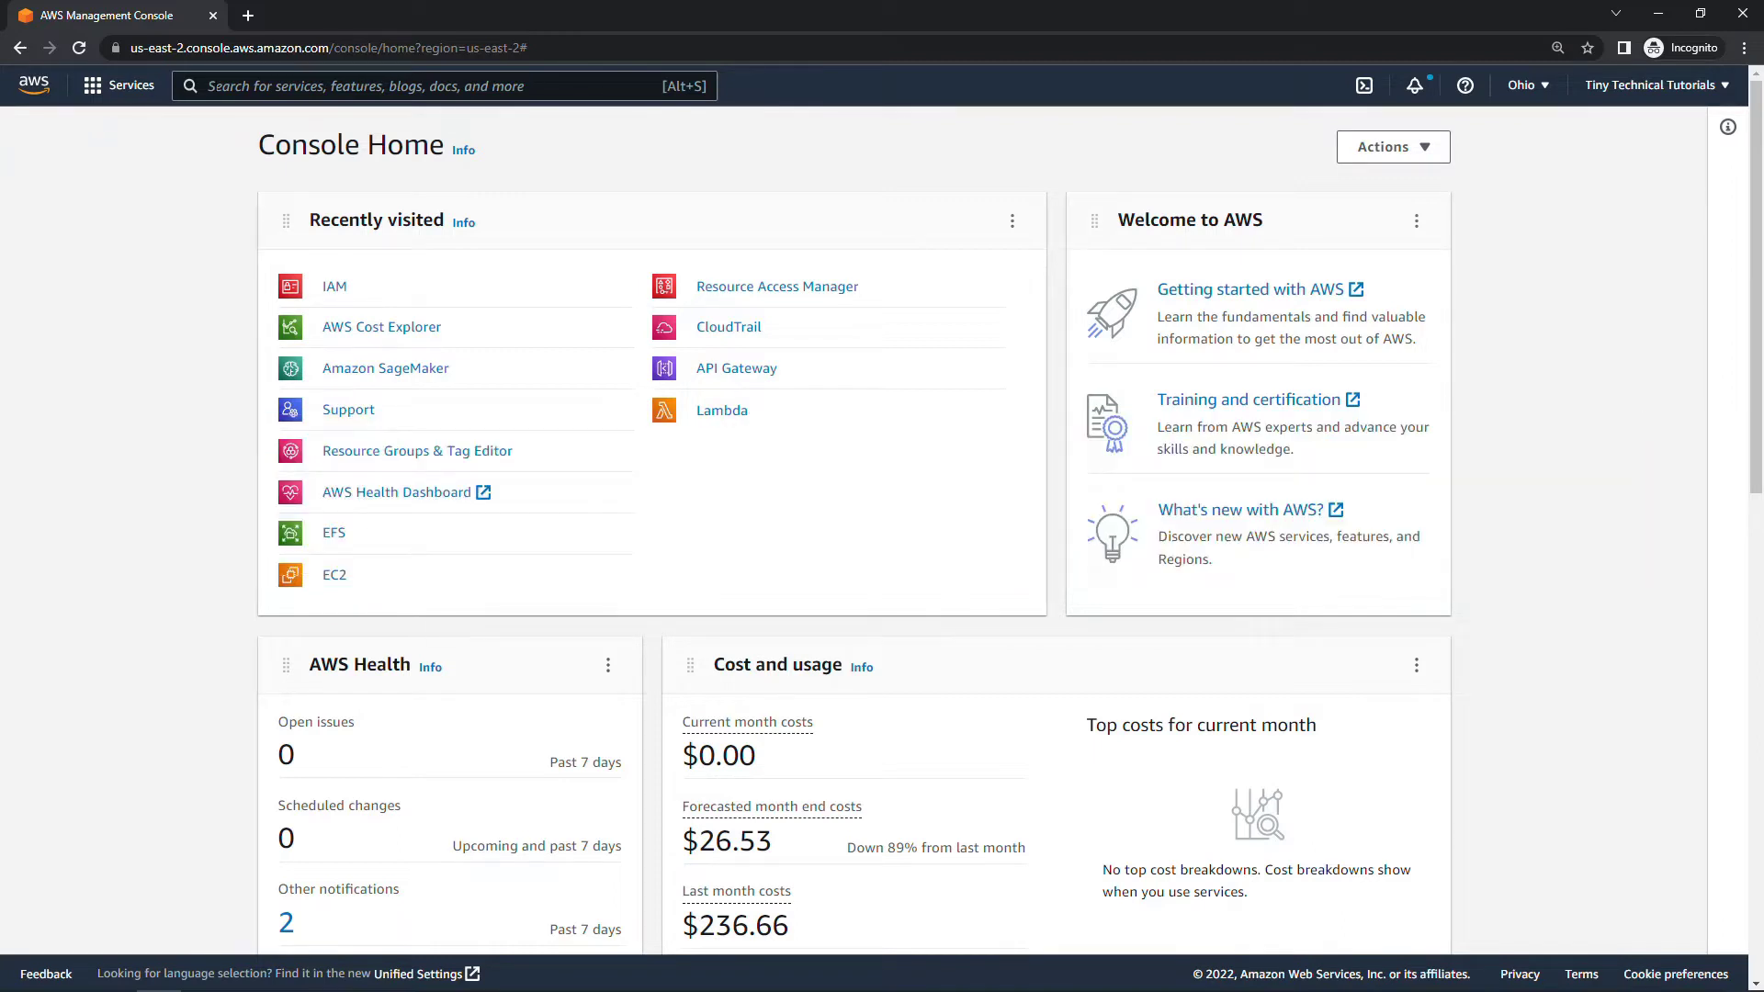
Open the AWS Budgets service and start creating a new budget of the type Cost budget
text(budgets)
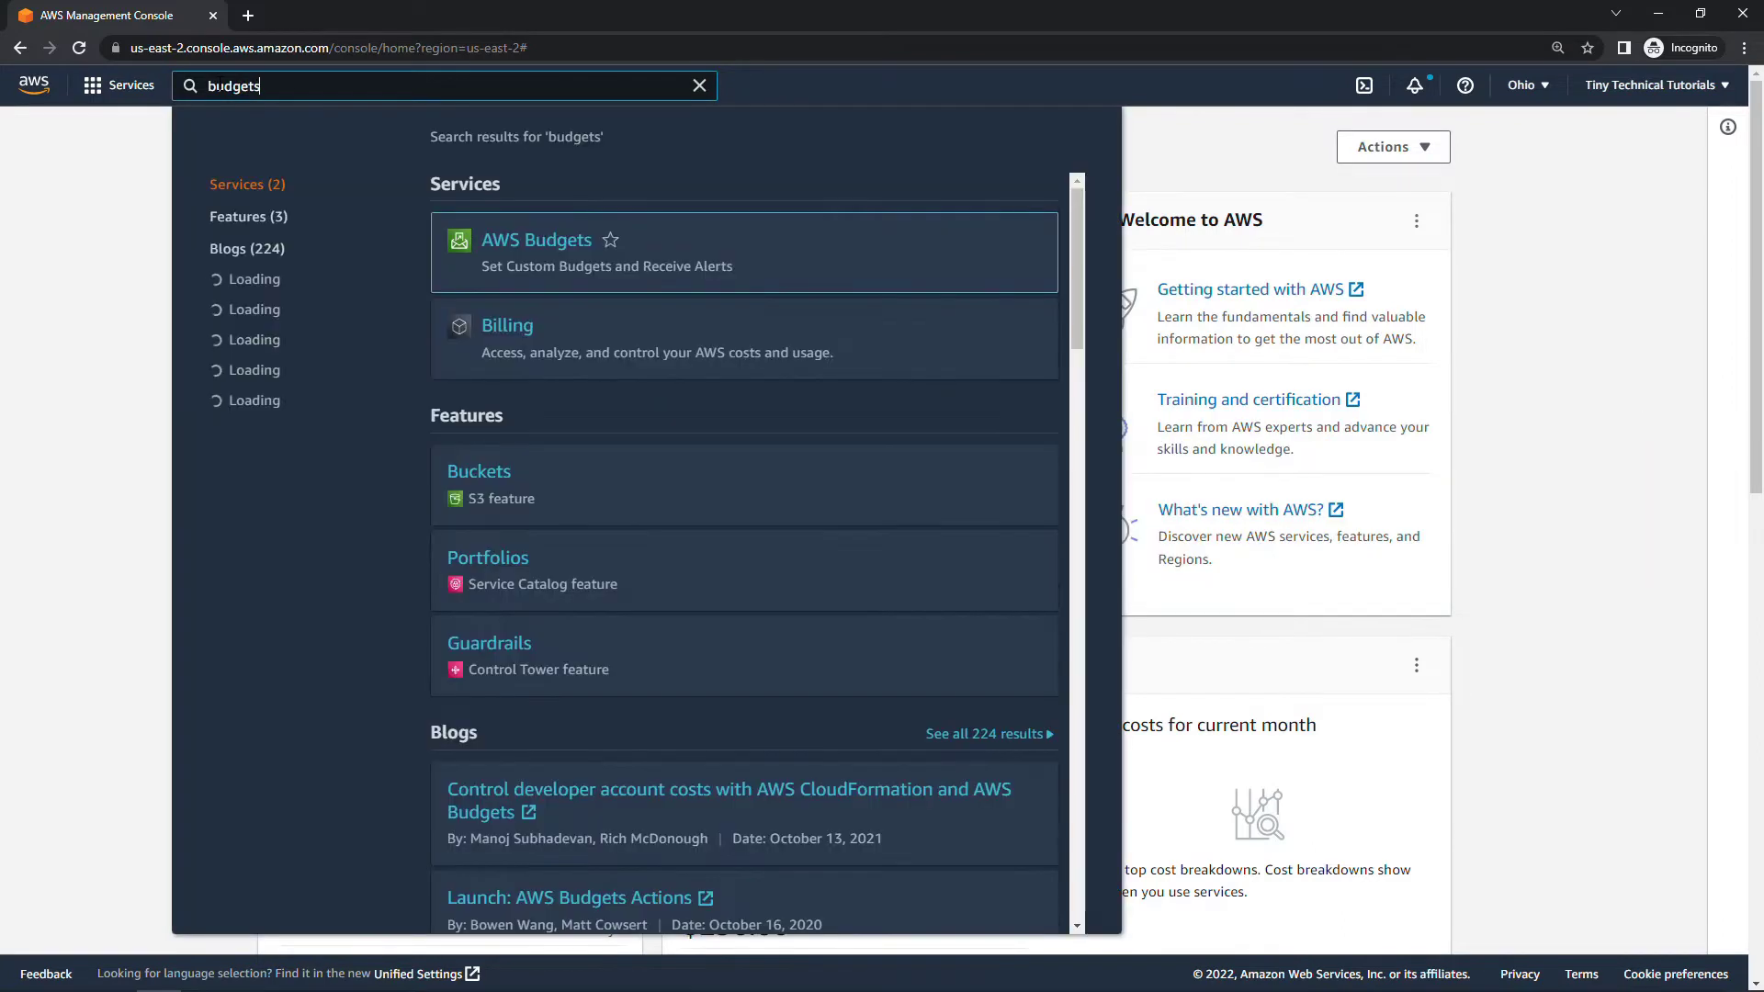
click(571, 246)
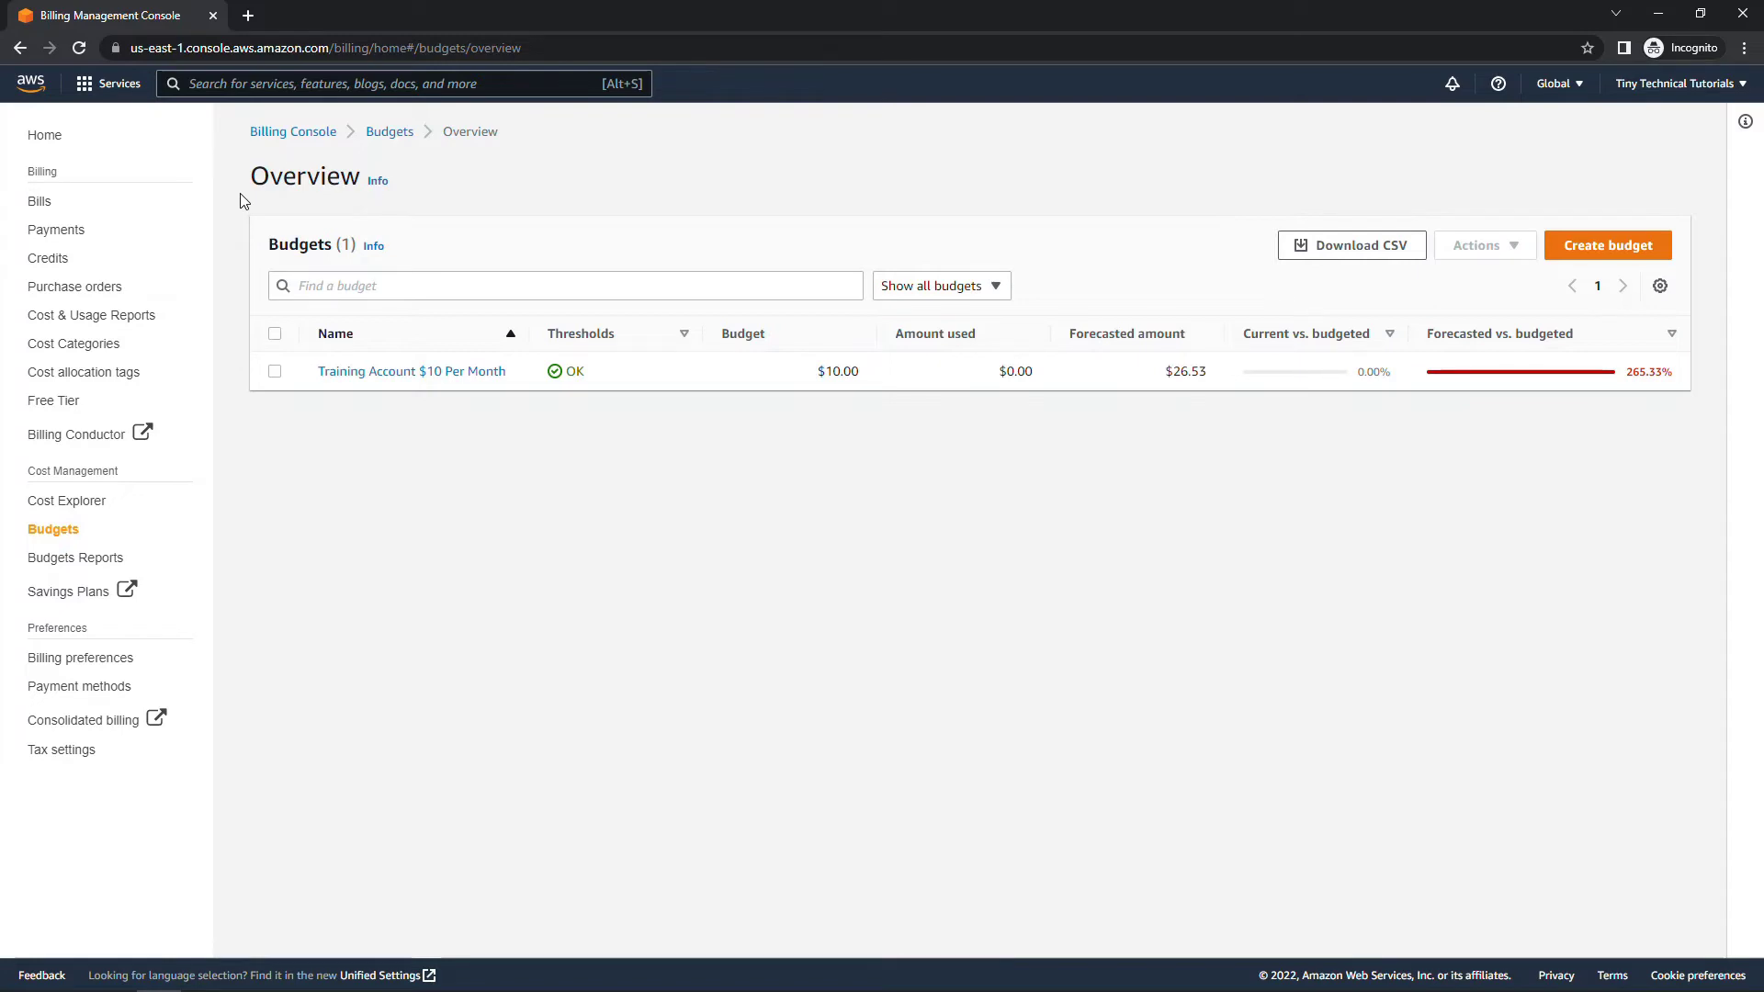
click(1568, 257)
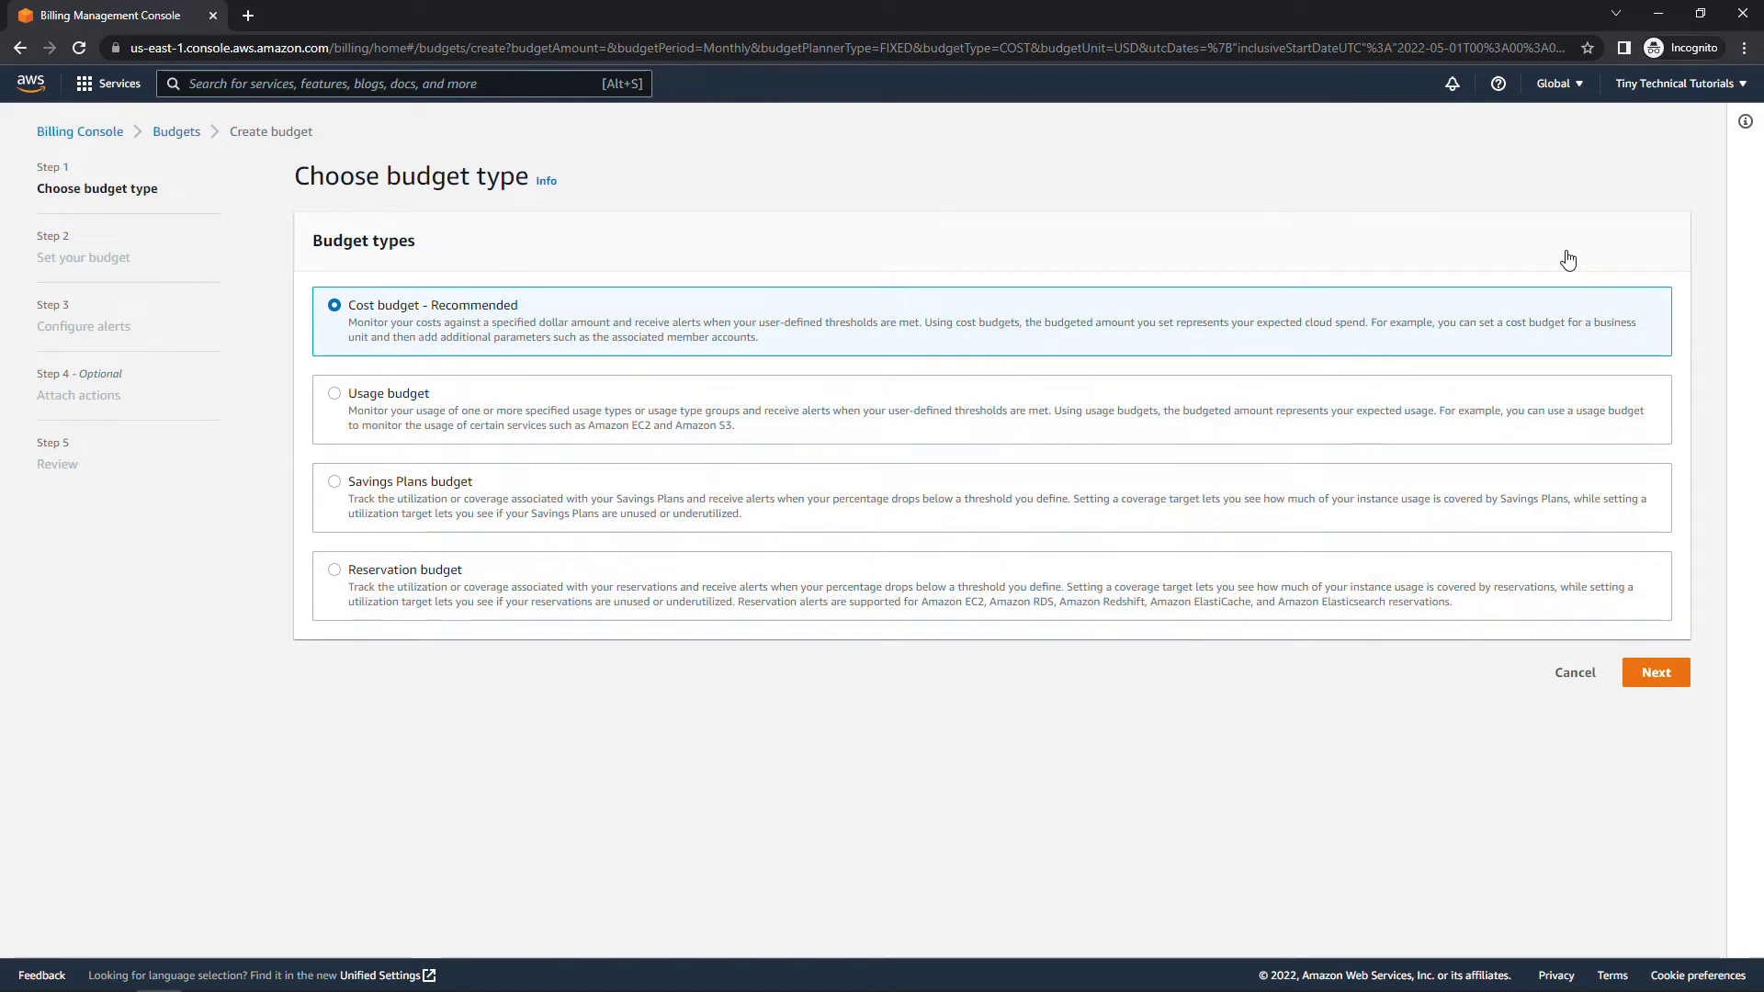
click(1651, 681)
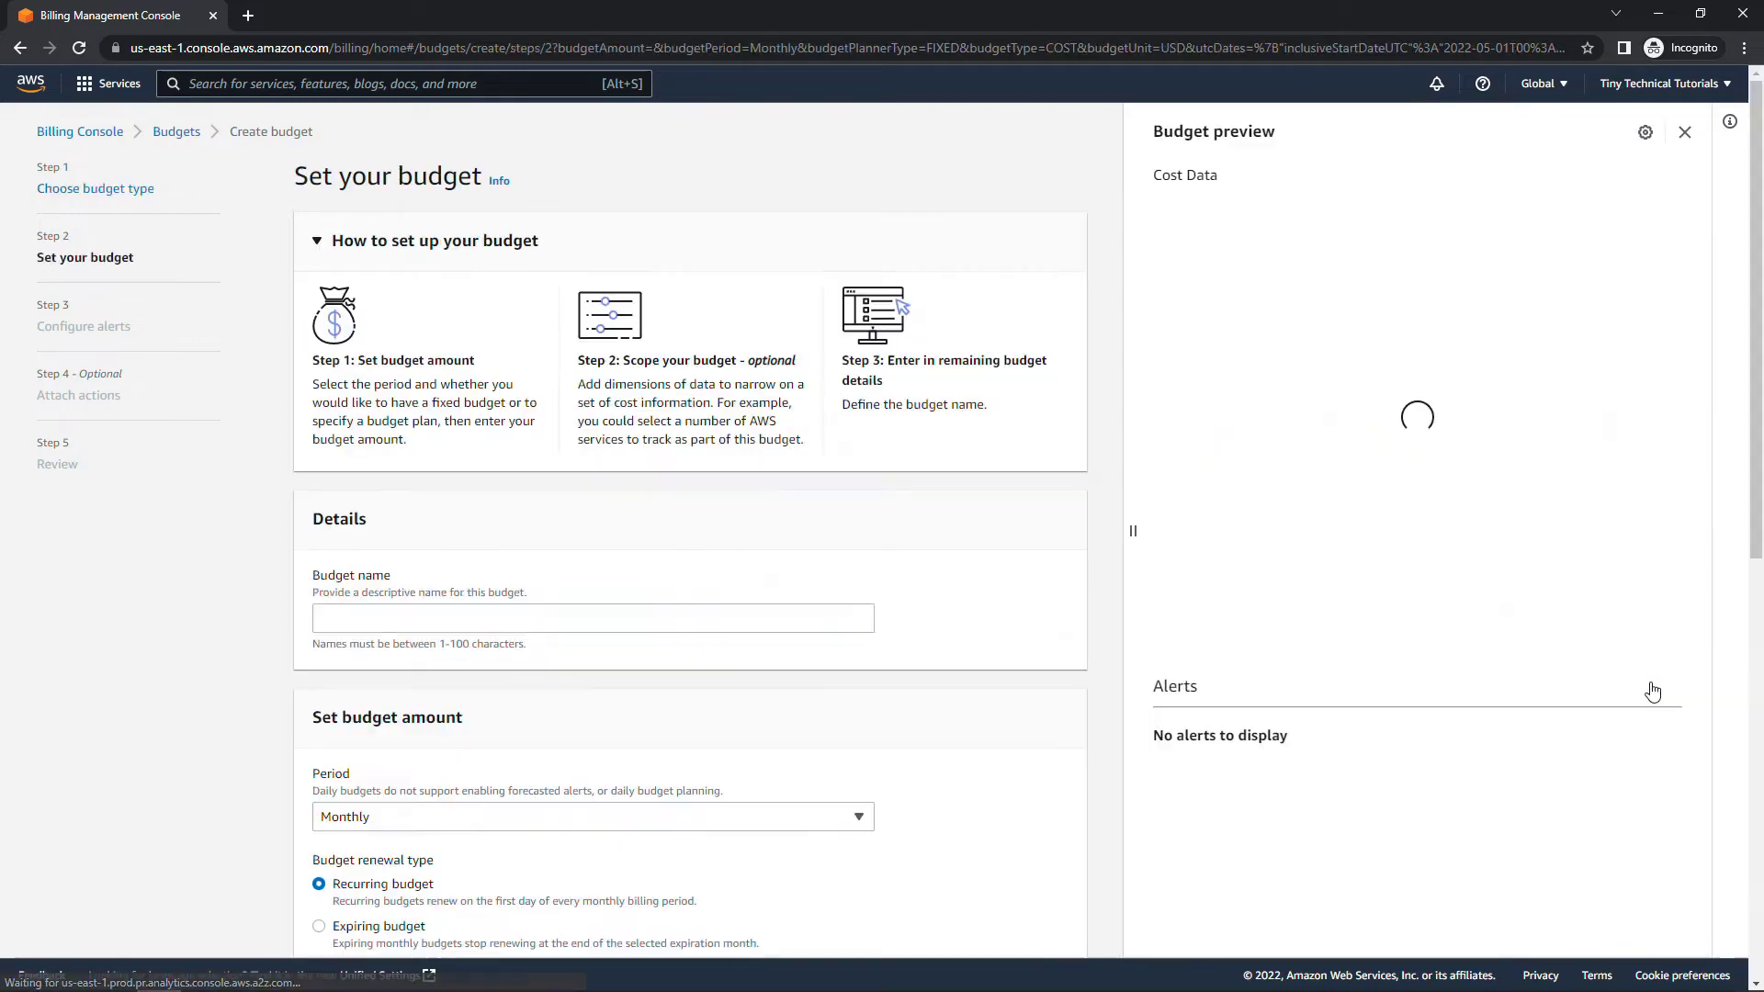
Name the budget "Training Account $20 Per Month" and keep its period as Monthly
click(323, 616)
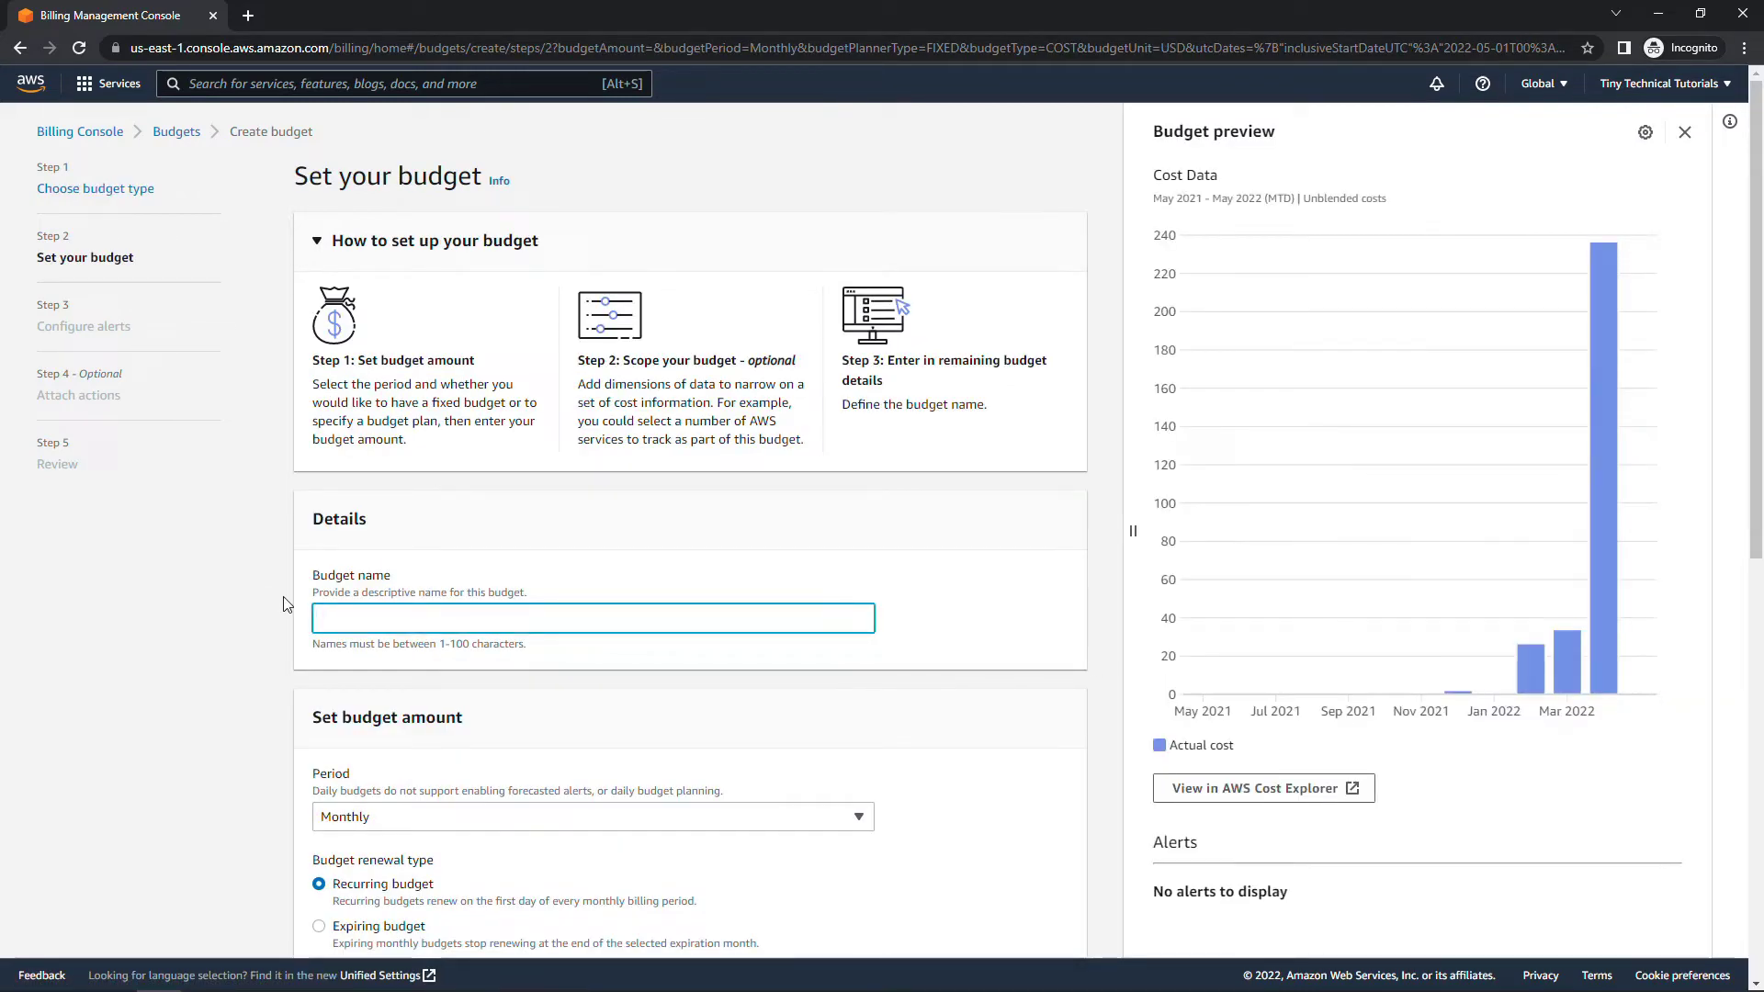
text(Training Account $20 Per Month)
scroll(285, 602, down, 4)
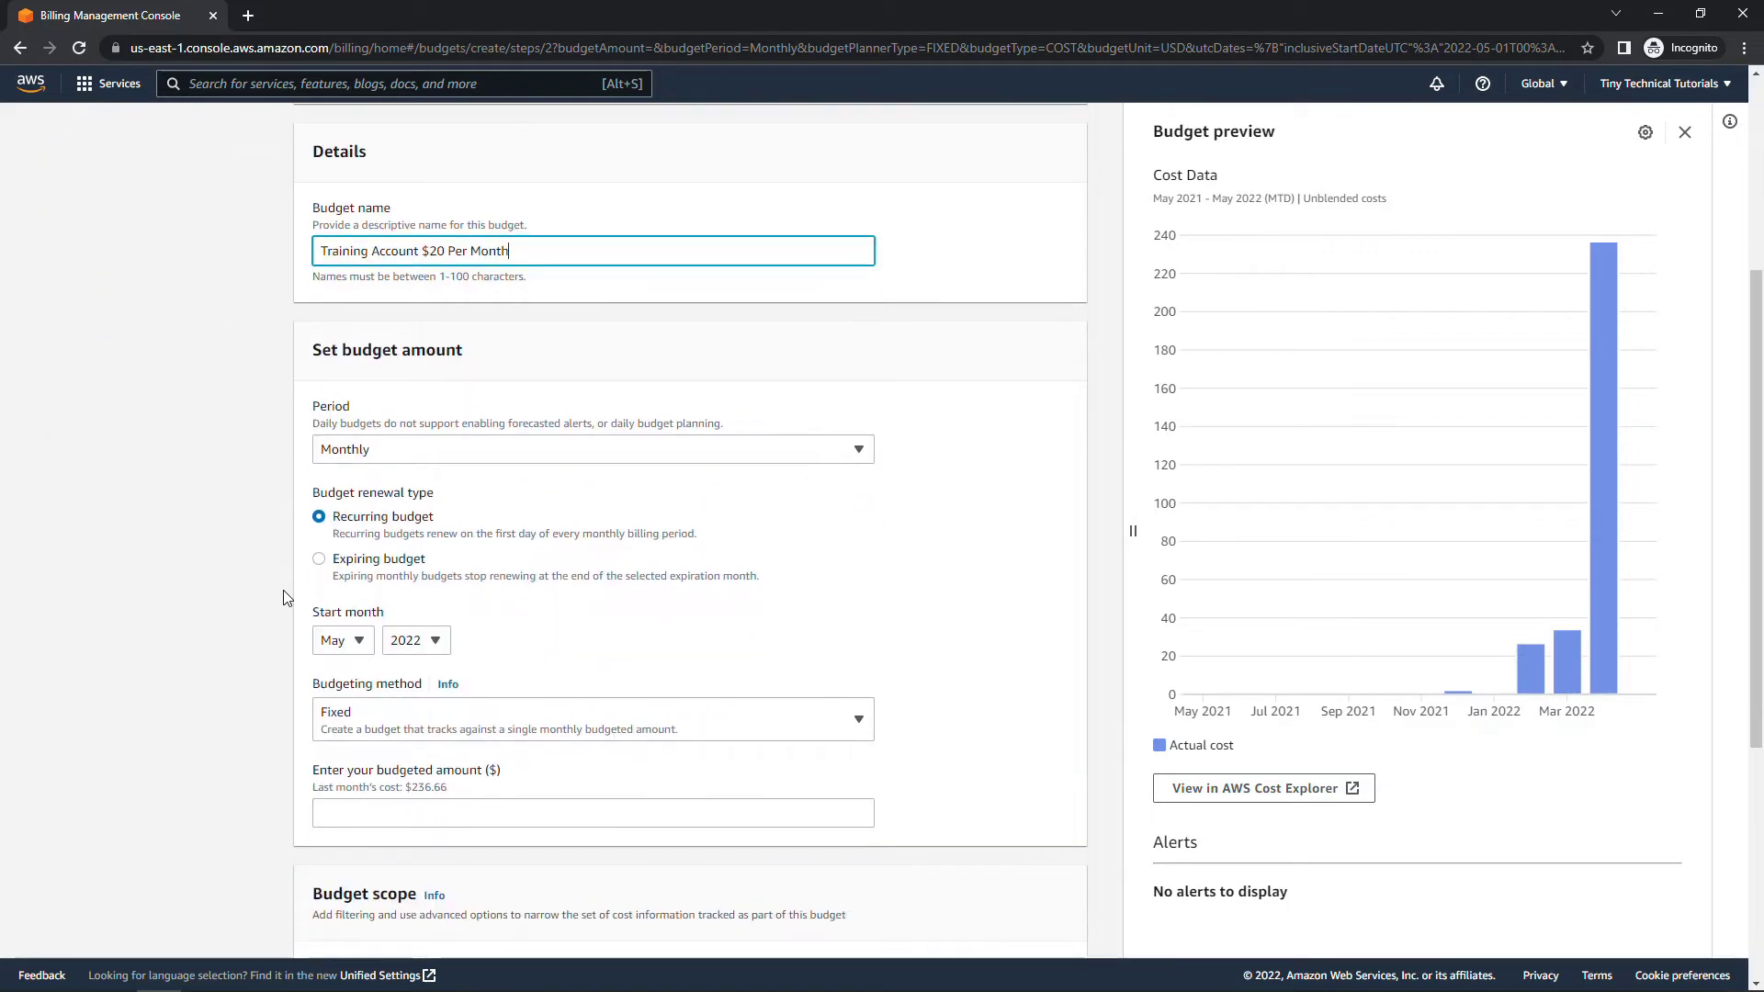
click(408, 460)
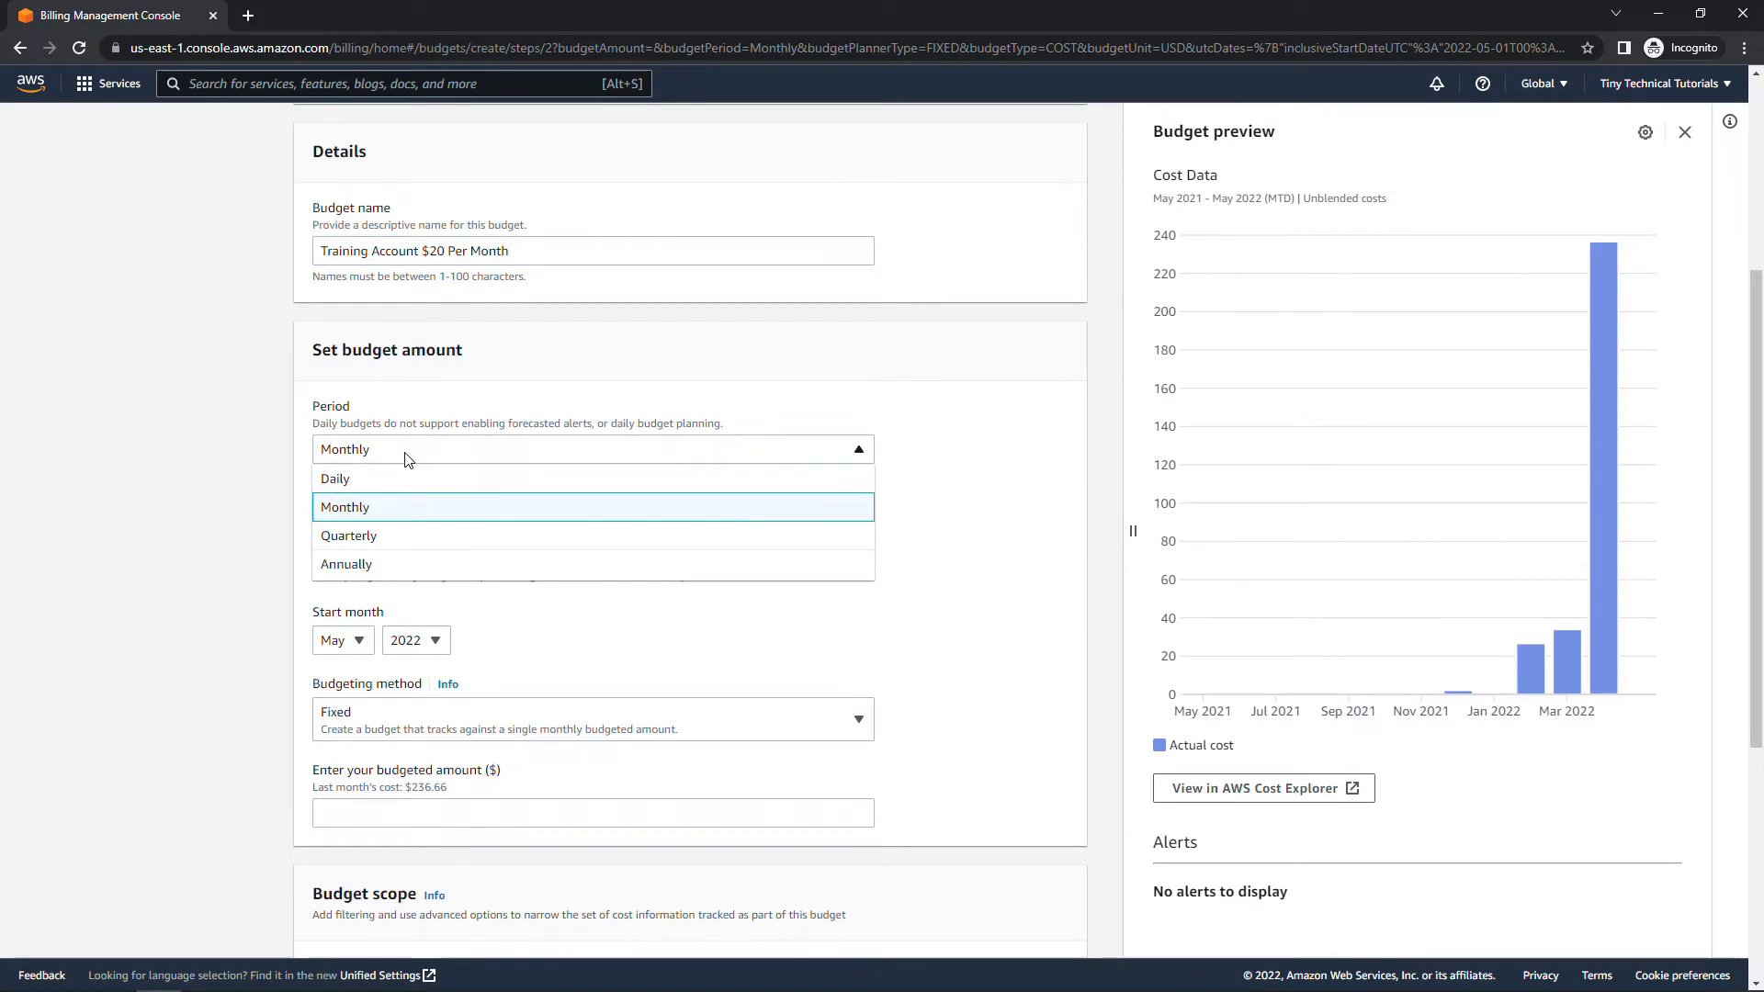
click(303, 450)
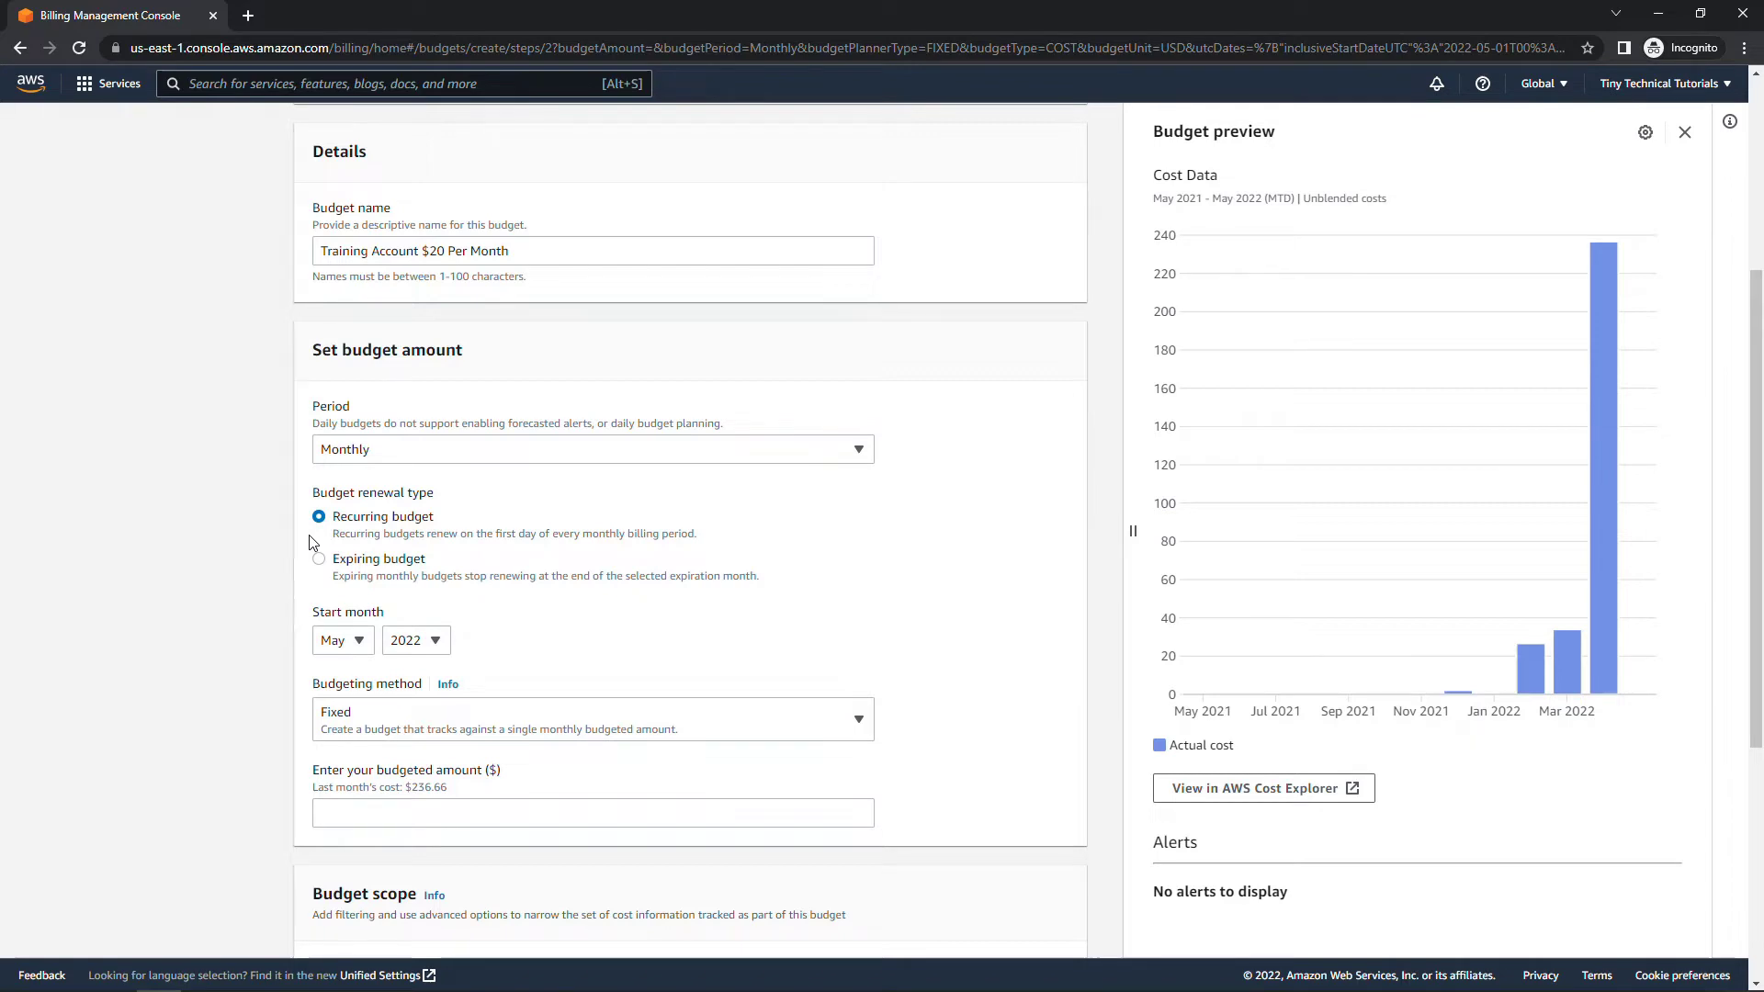
Keep the Fixed budgeting method and set the budgeted amount to $20
click(503, 726)
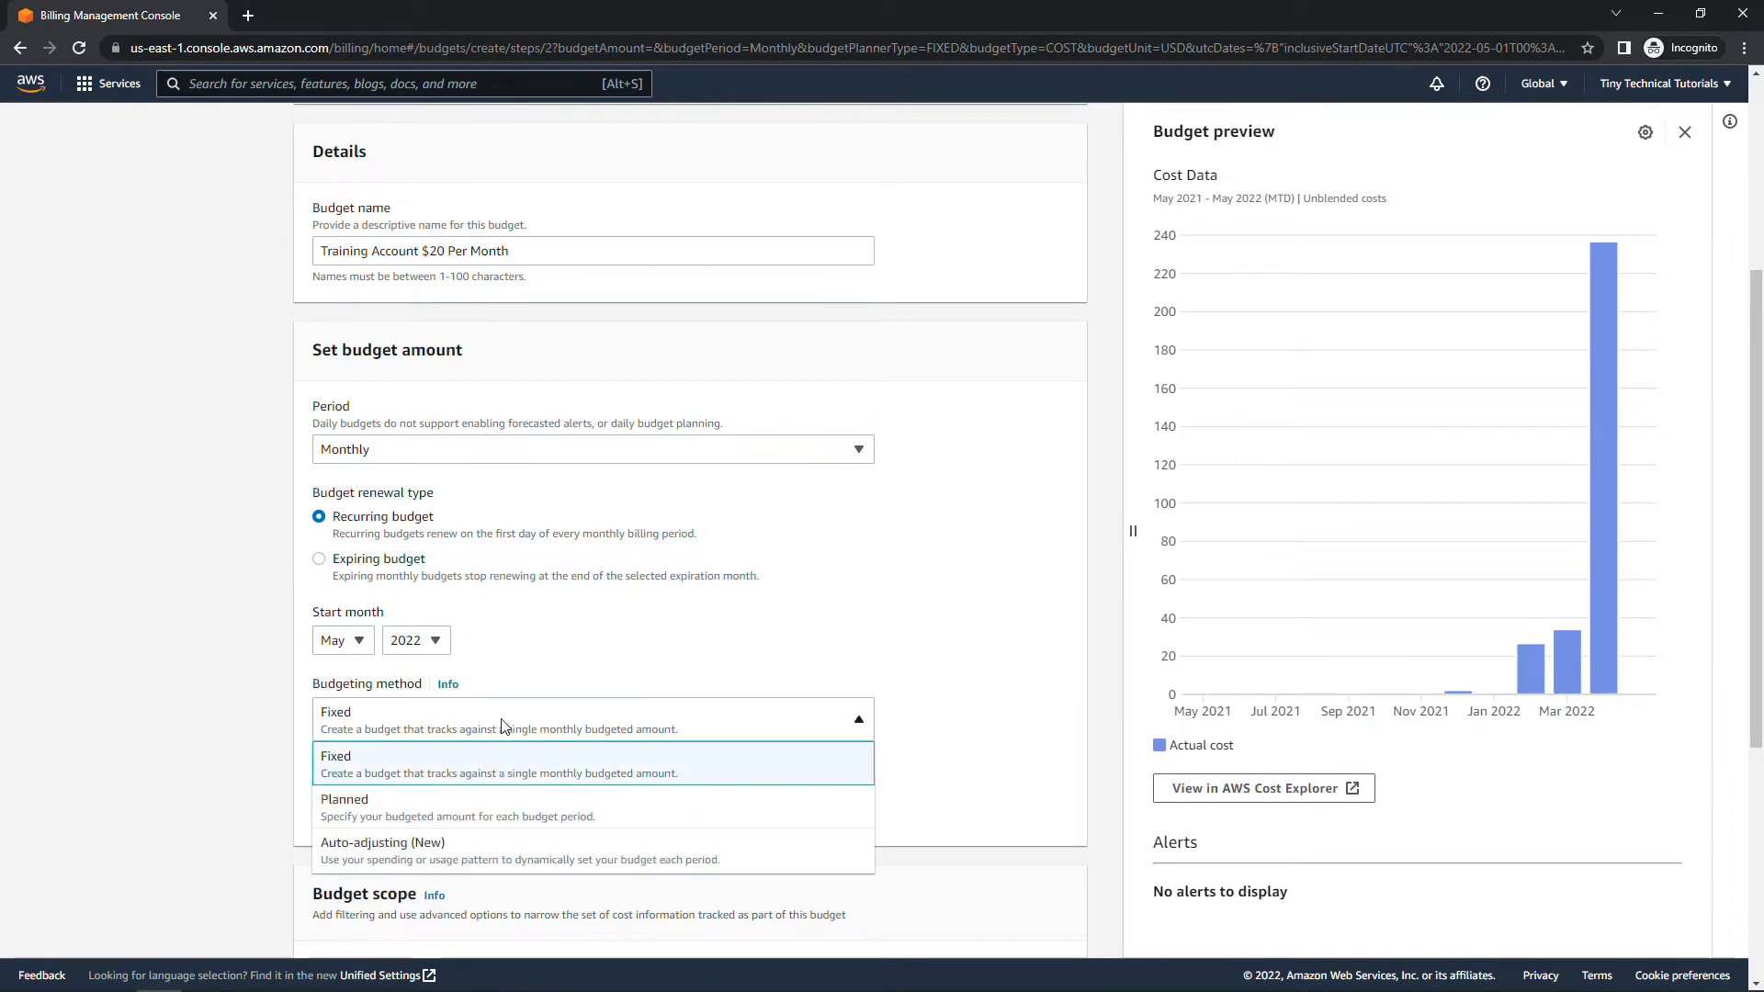
click(503, 725)
click(326, 813)
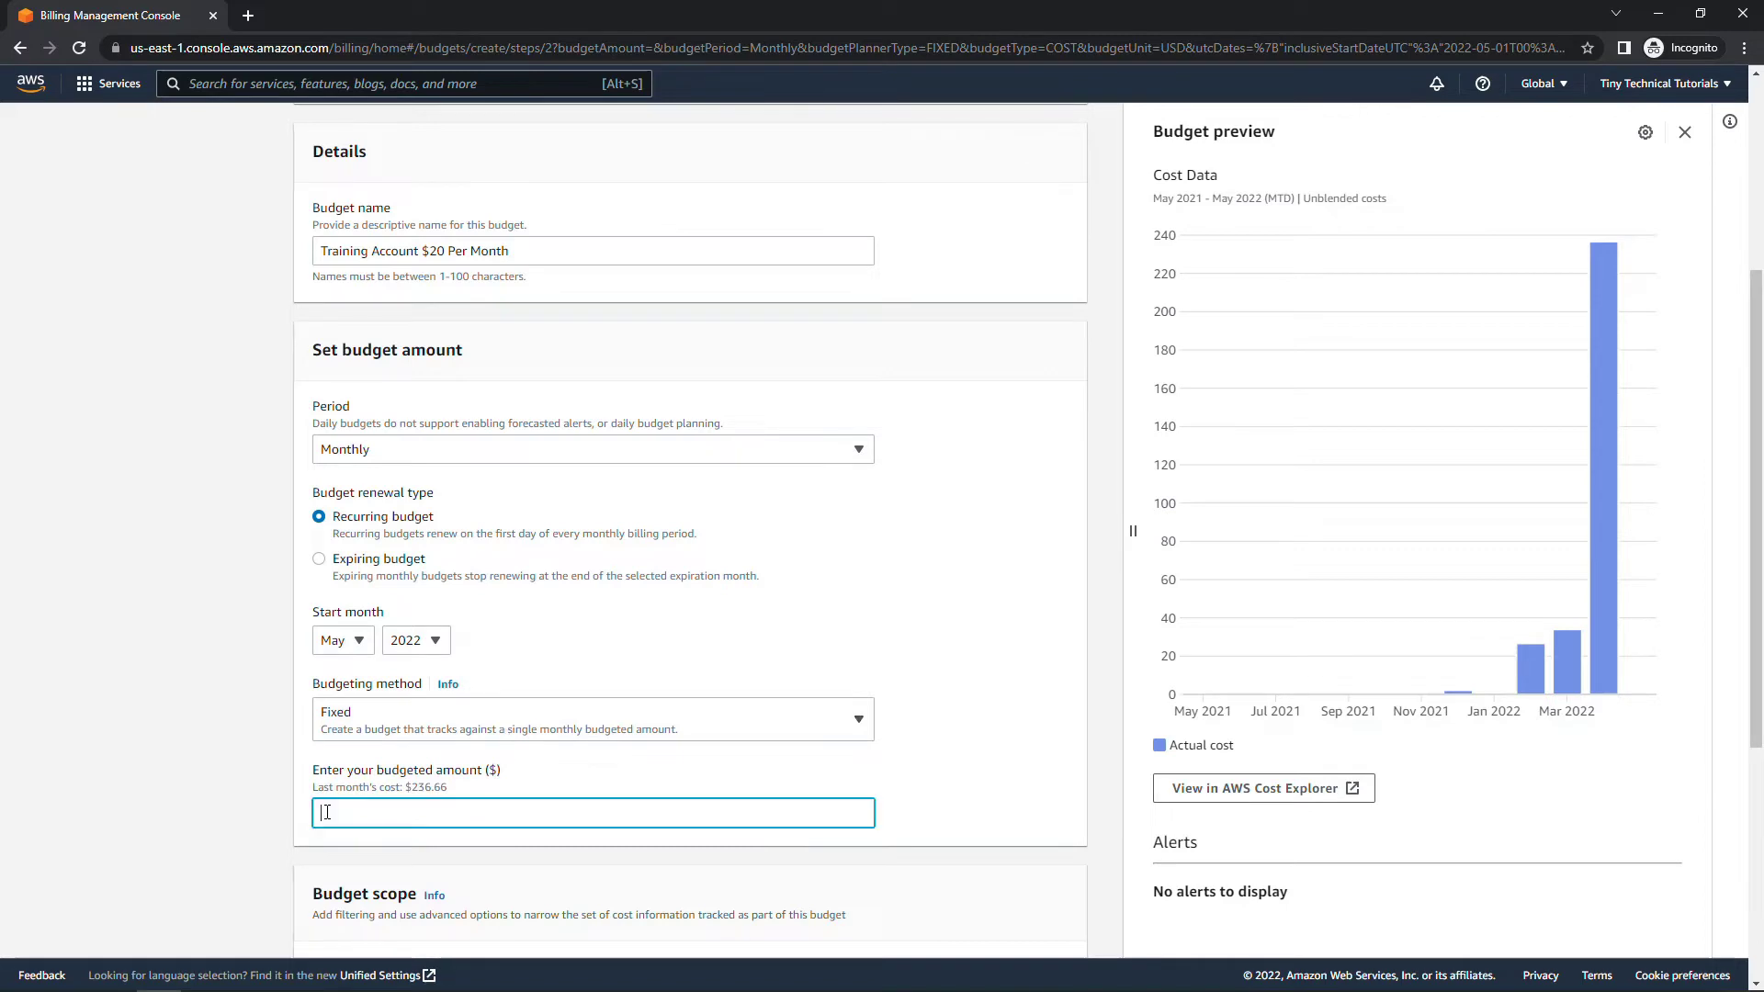
text(20)
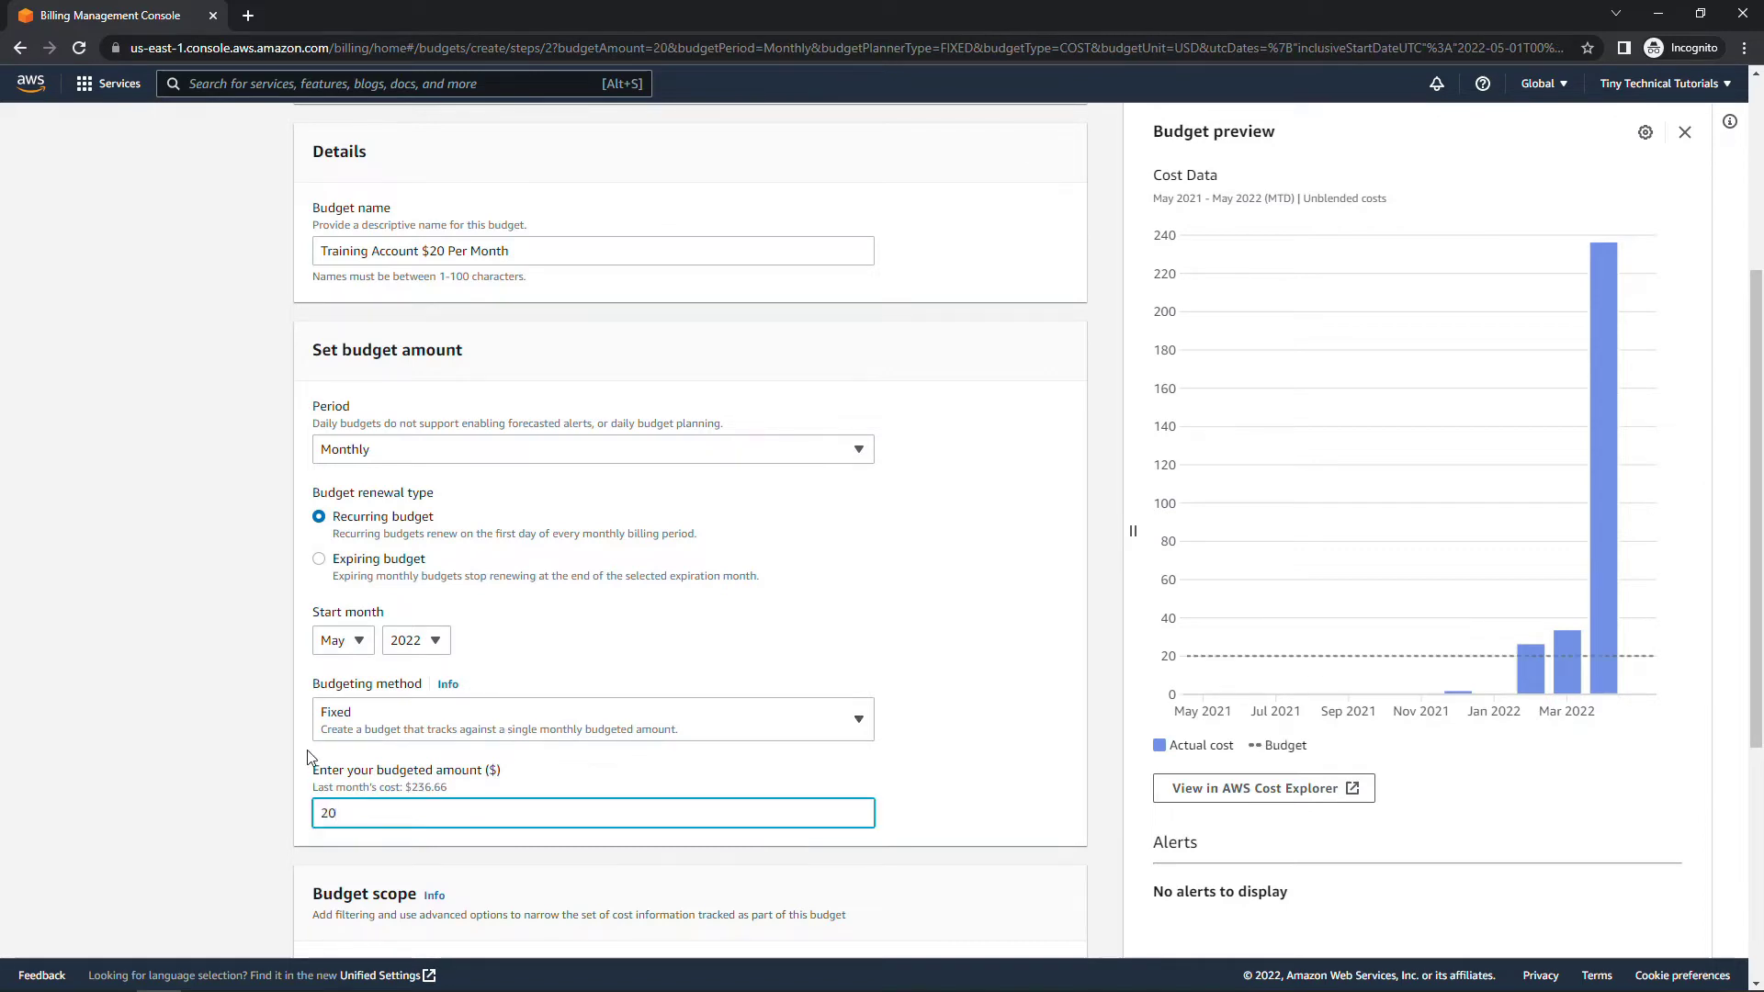
Filter the budget scope by the Service dimension, including only EC2-Instances (Elastic Compute Cloud - Compute)
scroll(294, 744, down, 3)
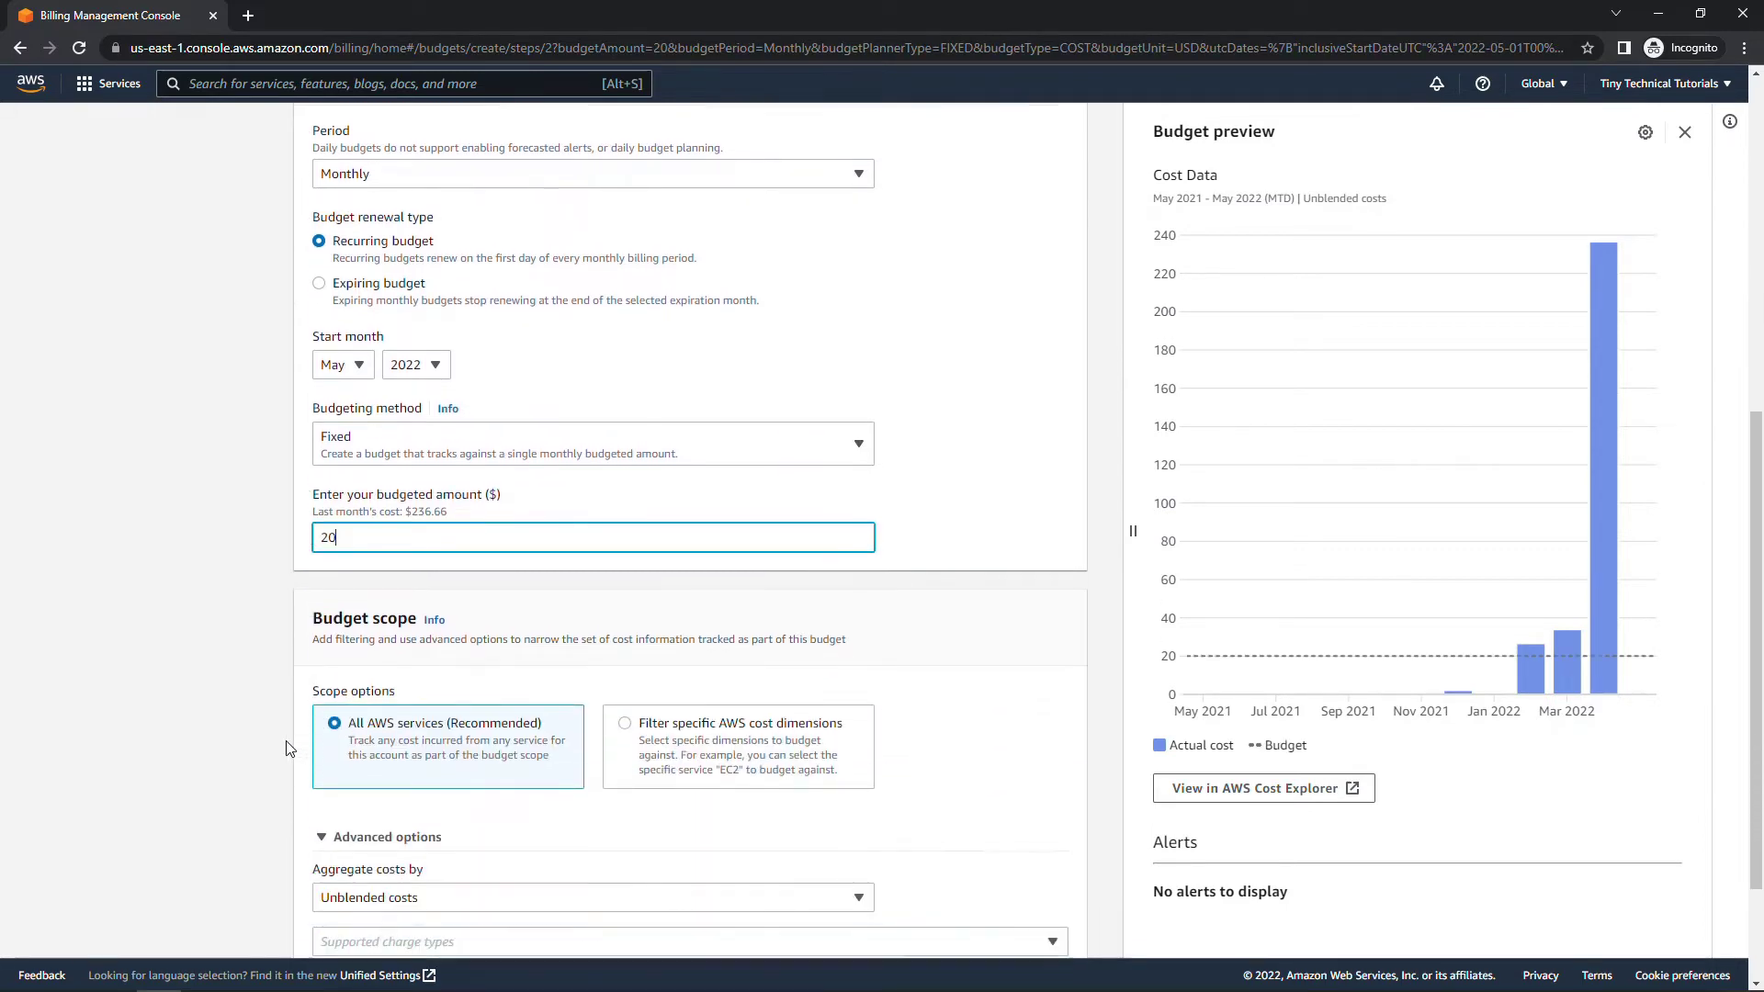
scroll(285, 741, down, 2)
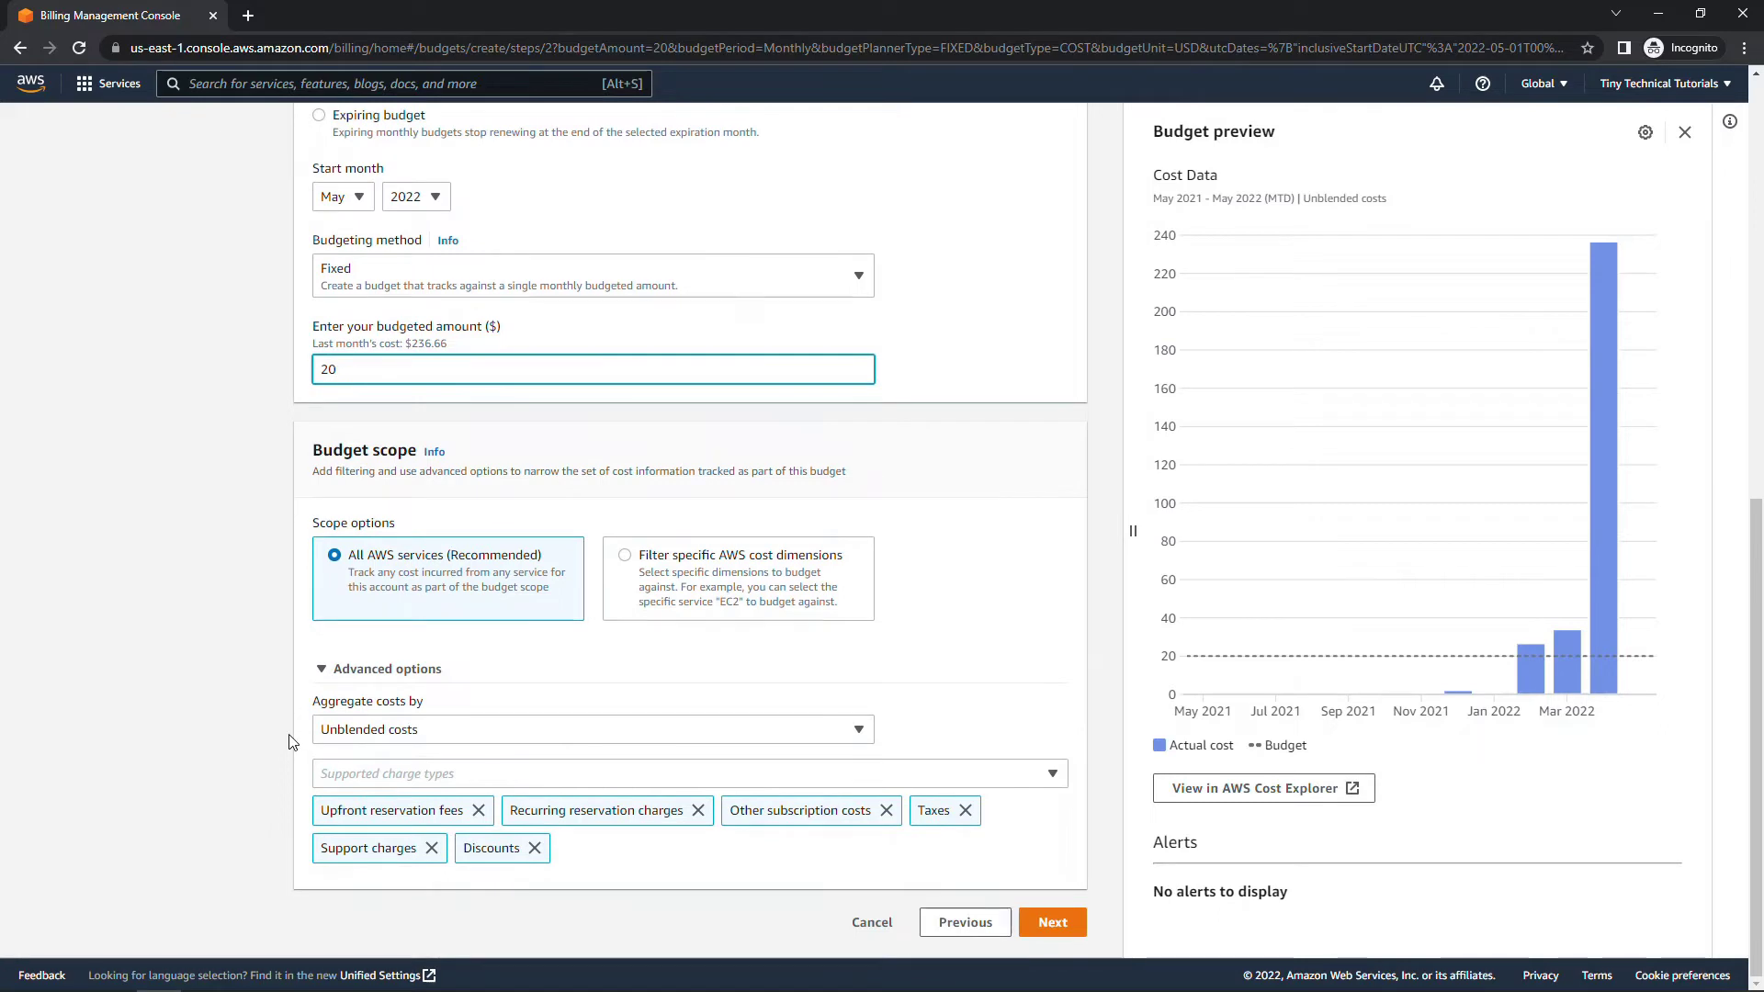
click(626, 557)
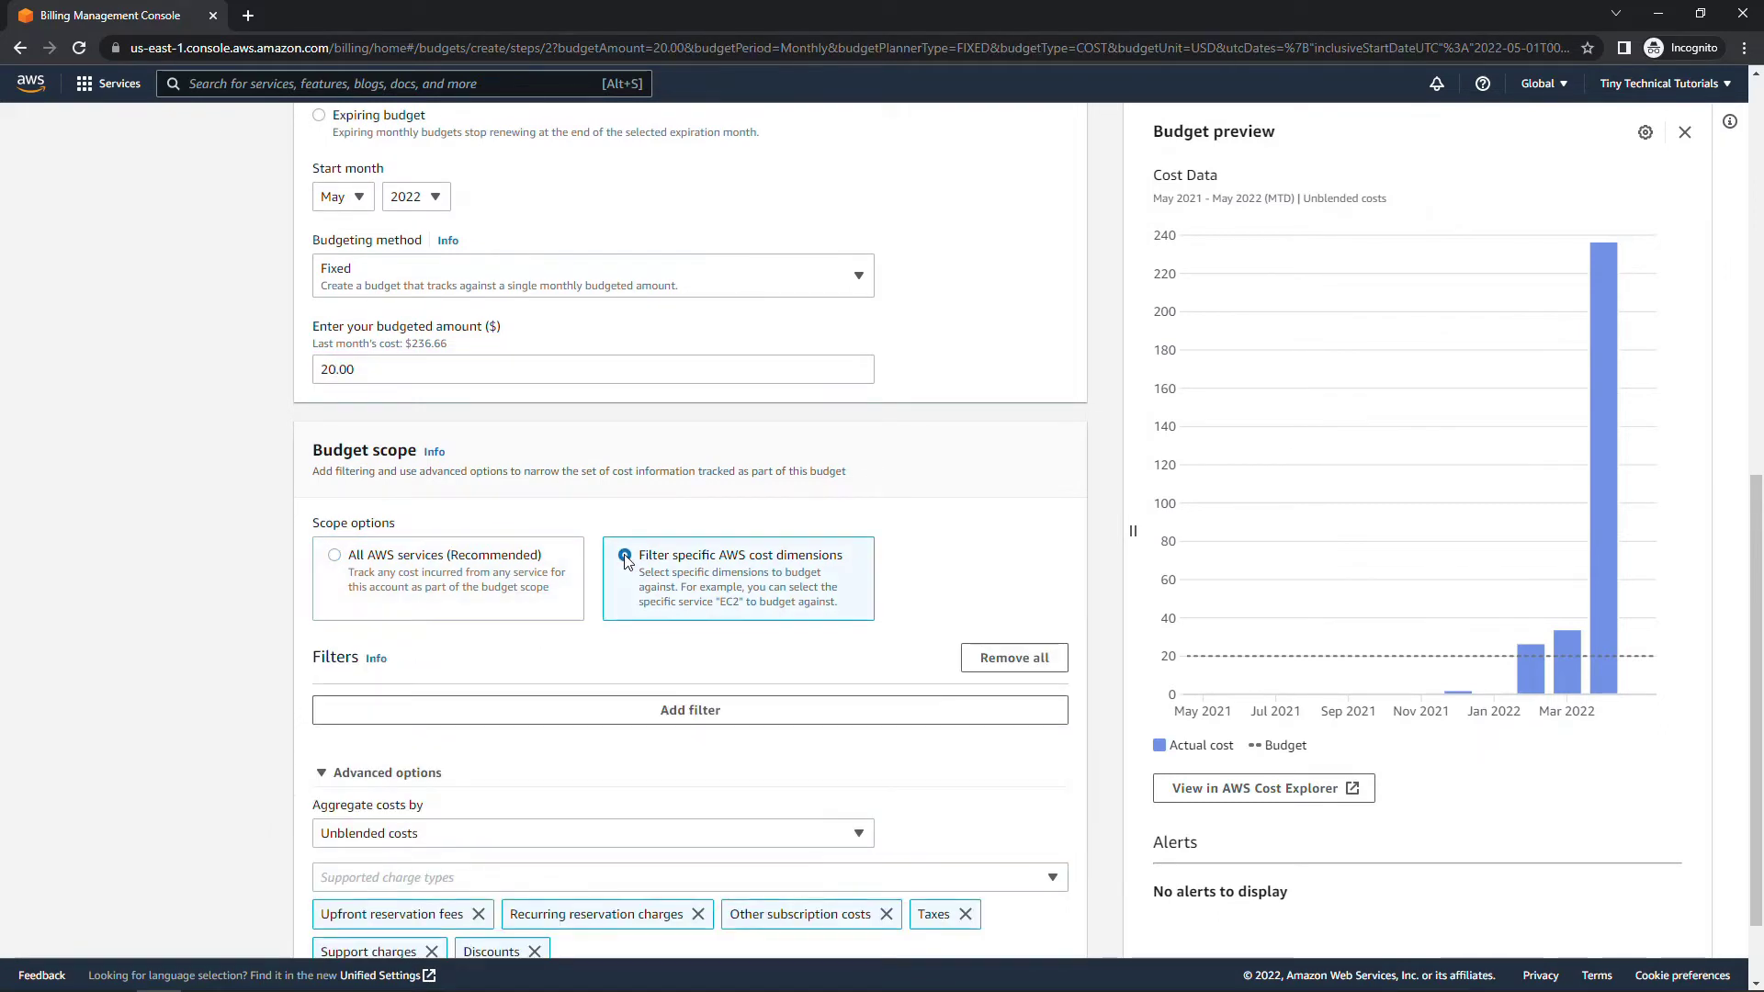
click(670, 724)
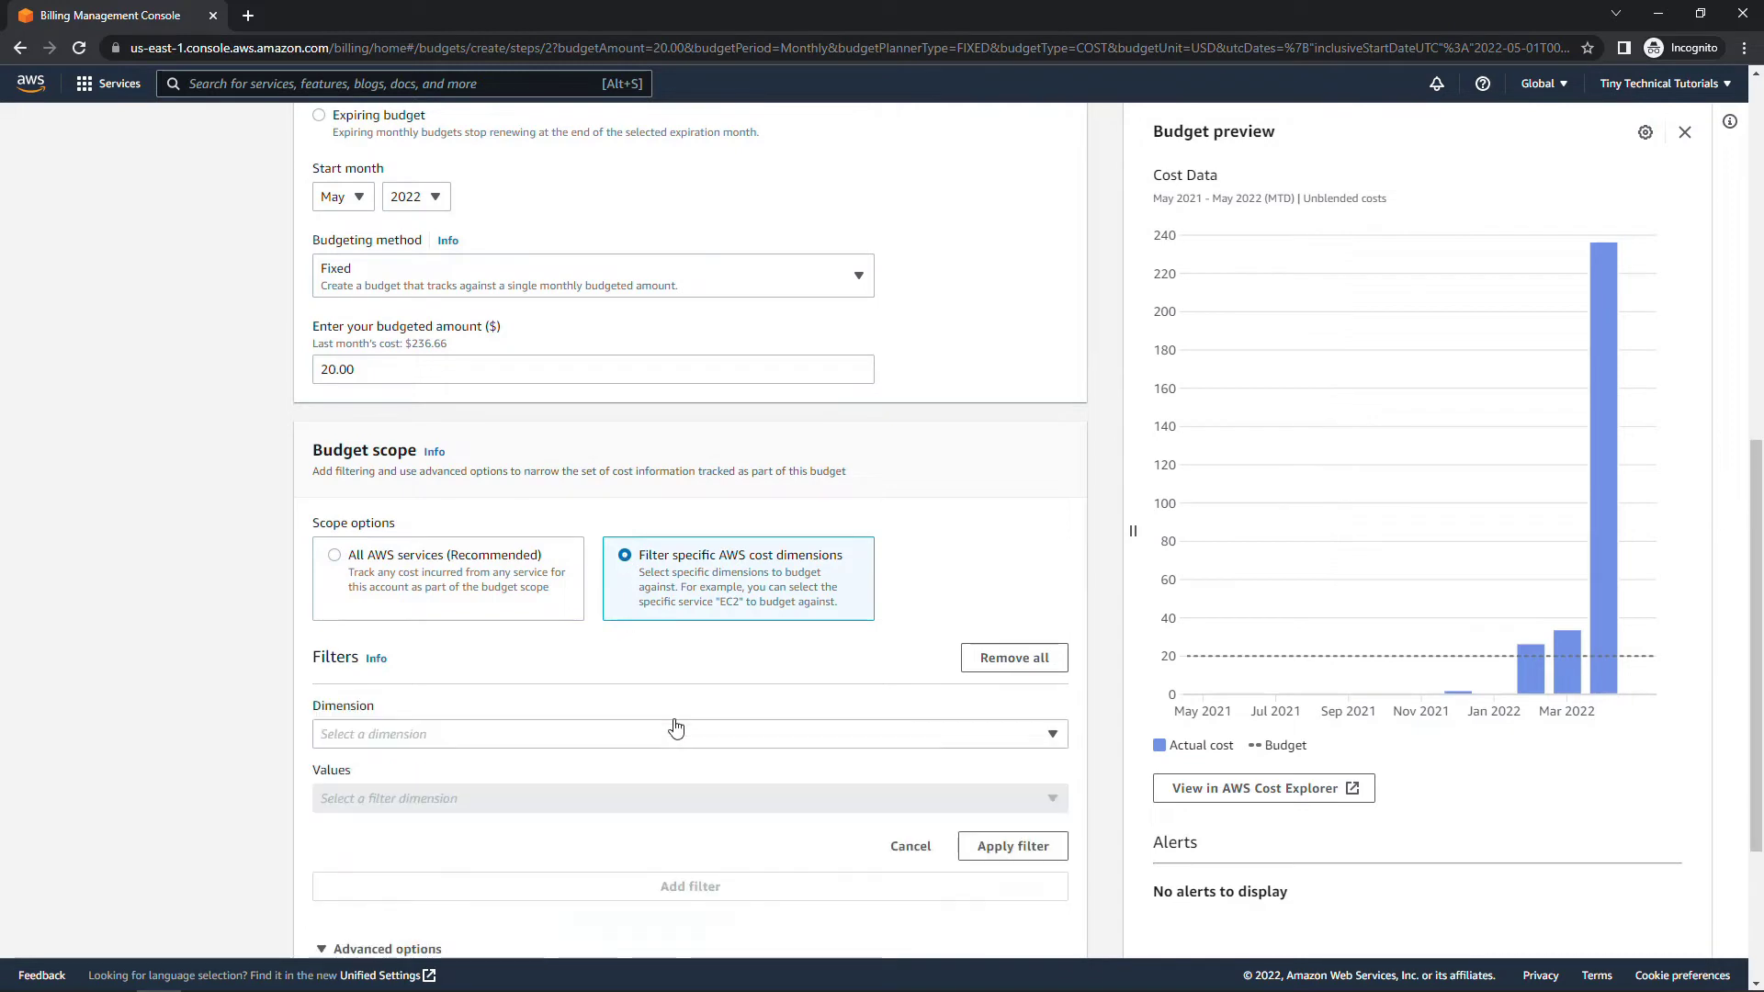
click(538, 741)
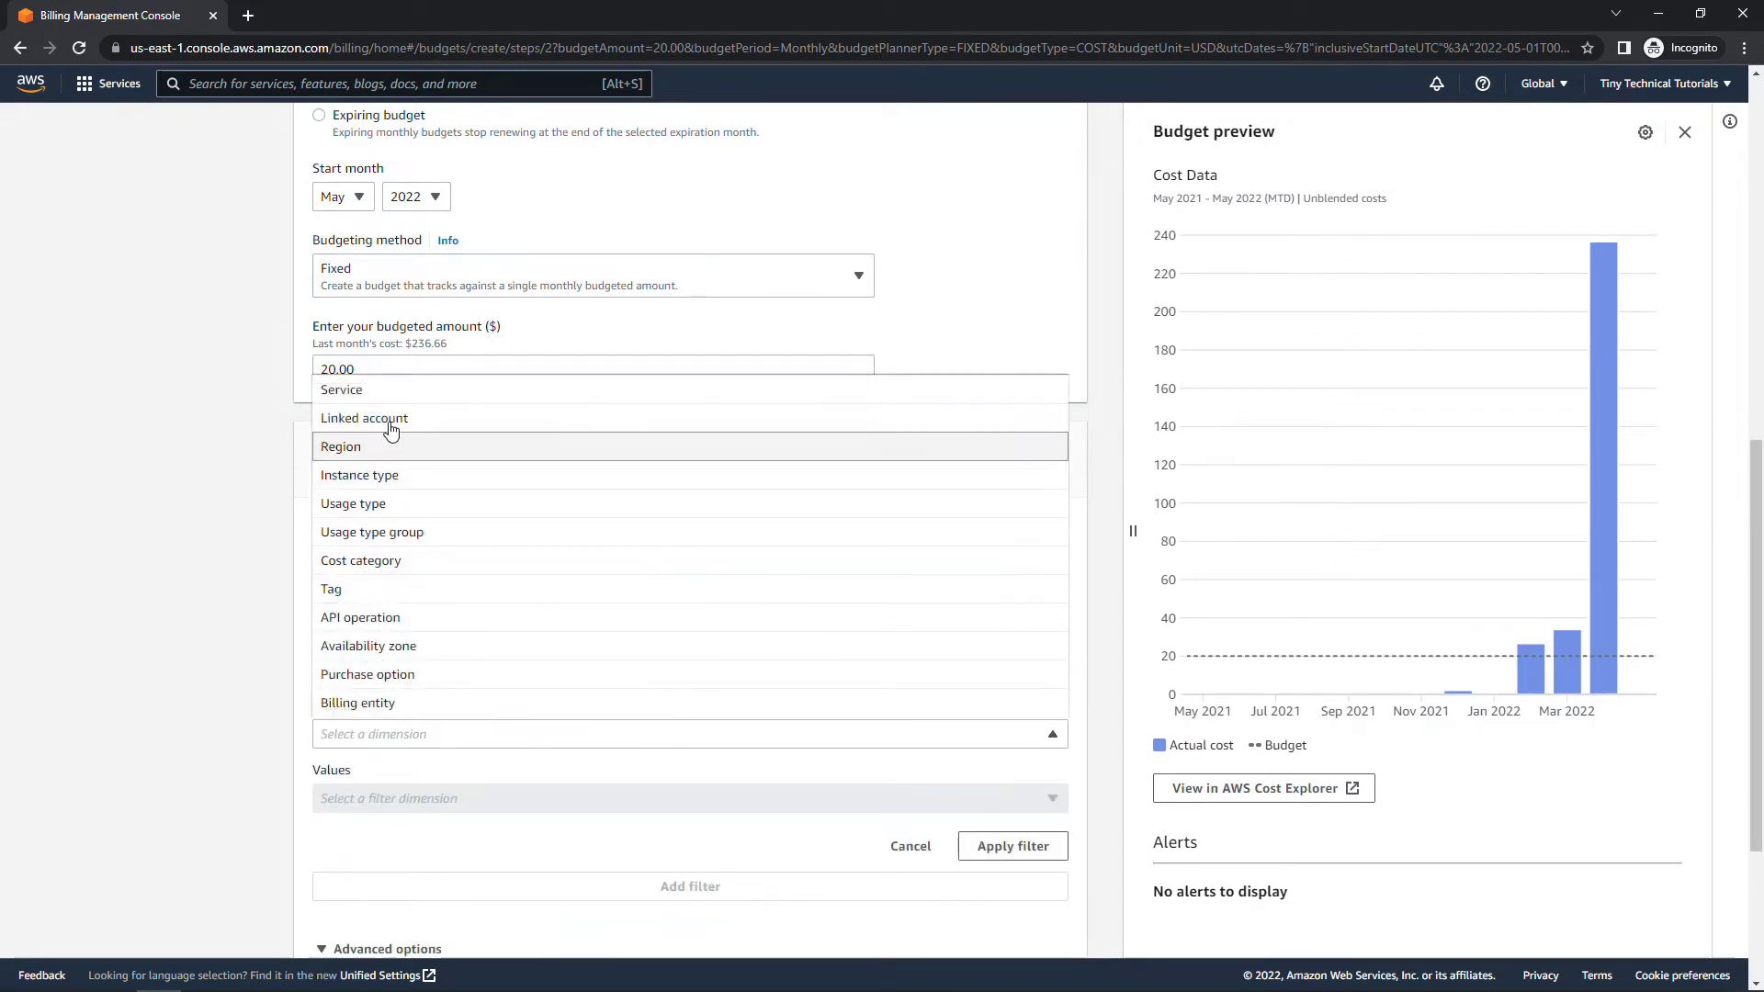
click(370, 390)
click(405, 806)
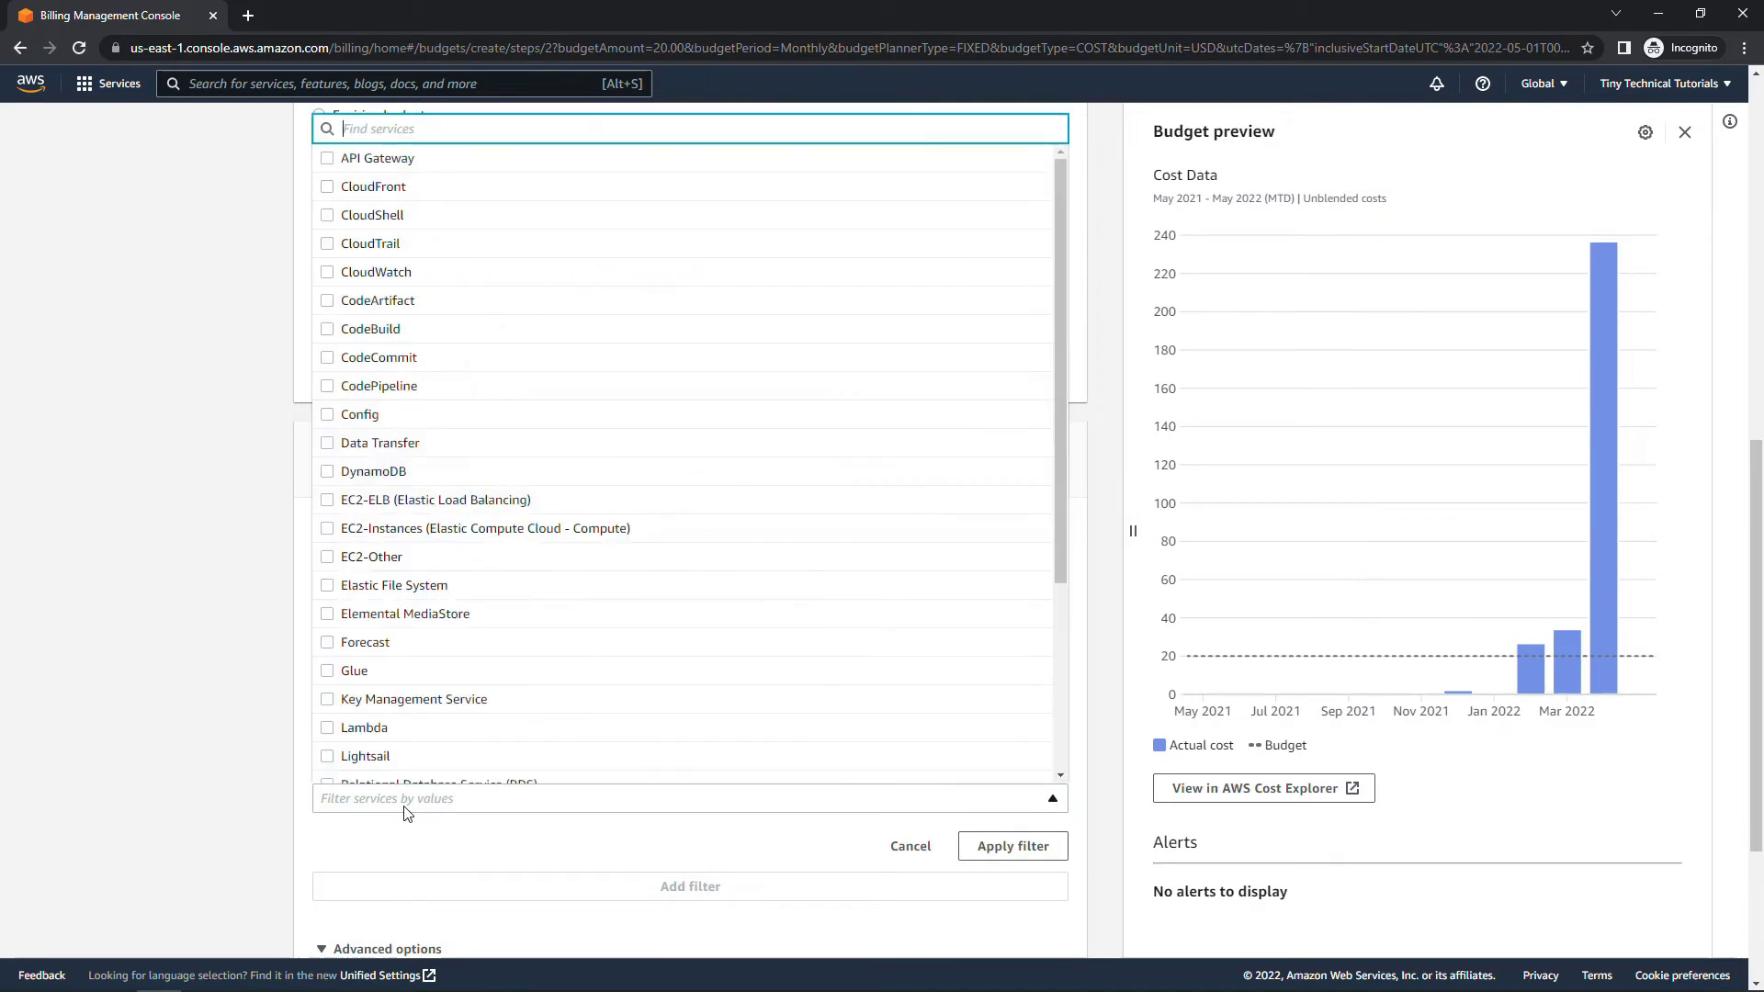
text(elastic)
click(328, 678)
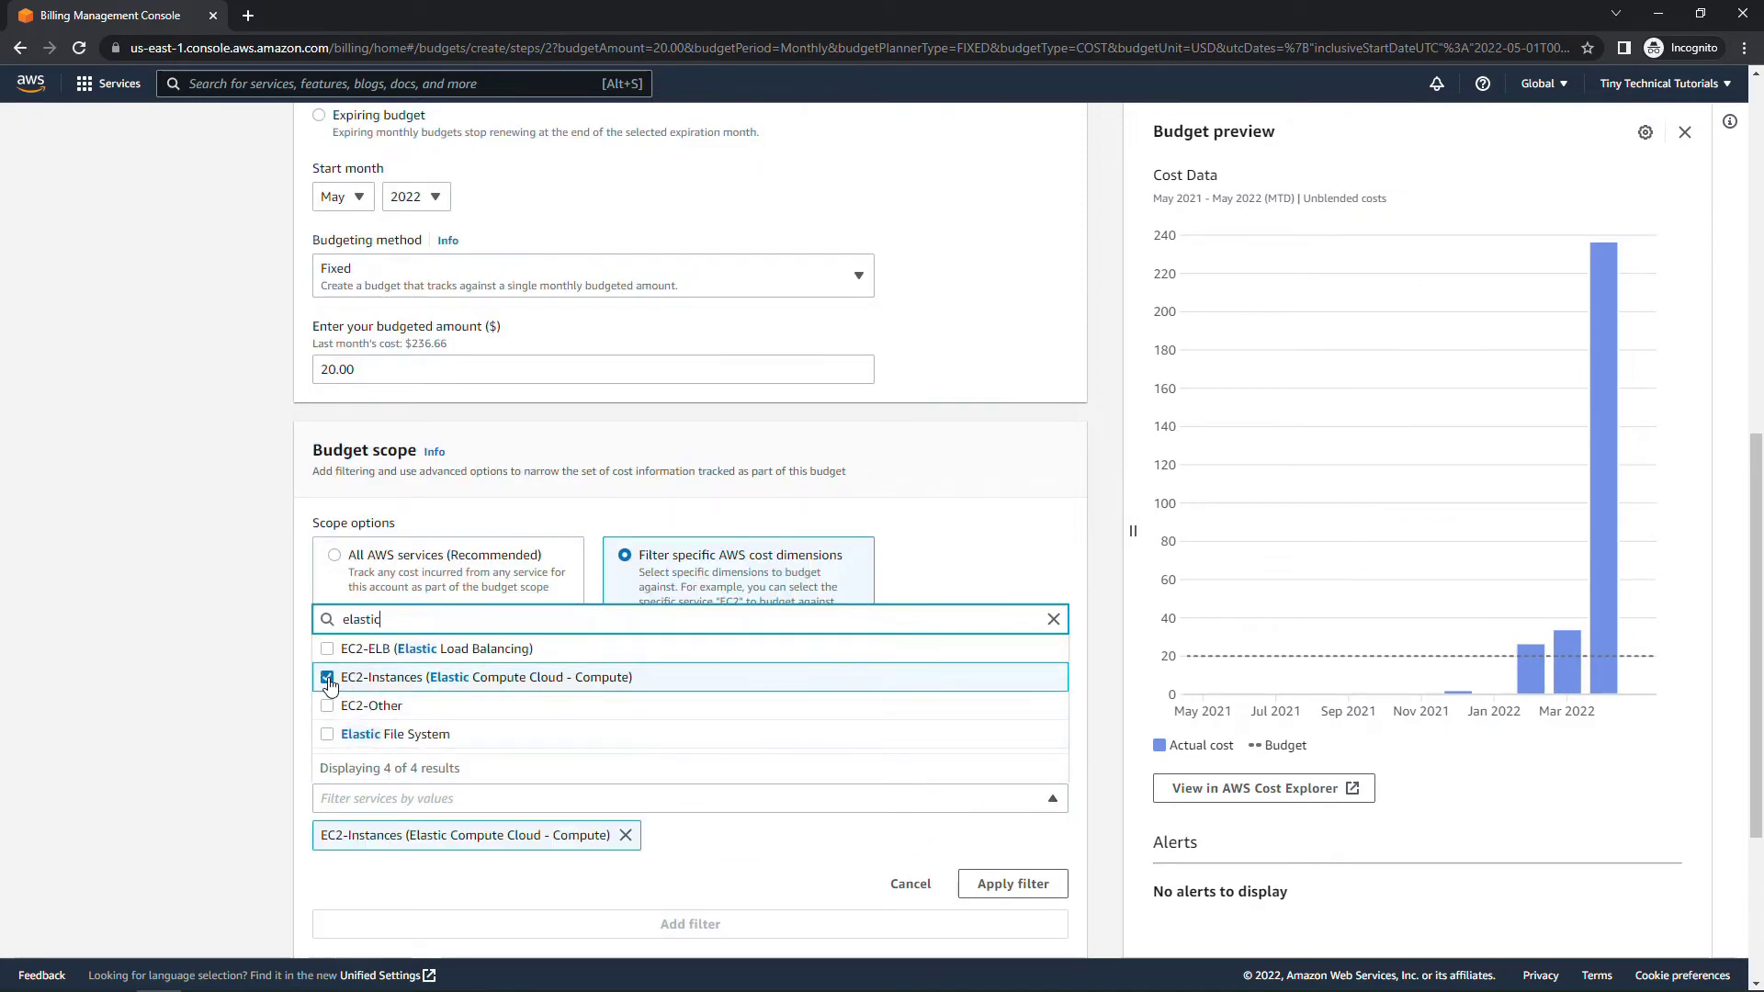
click(1013, 883)
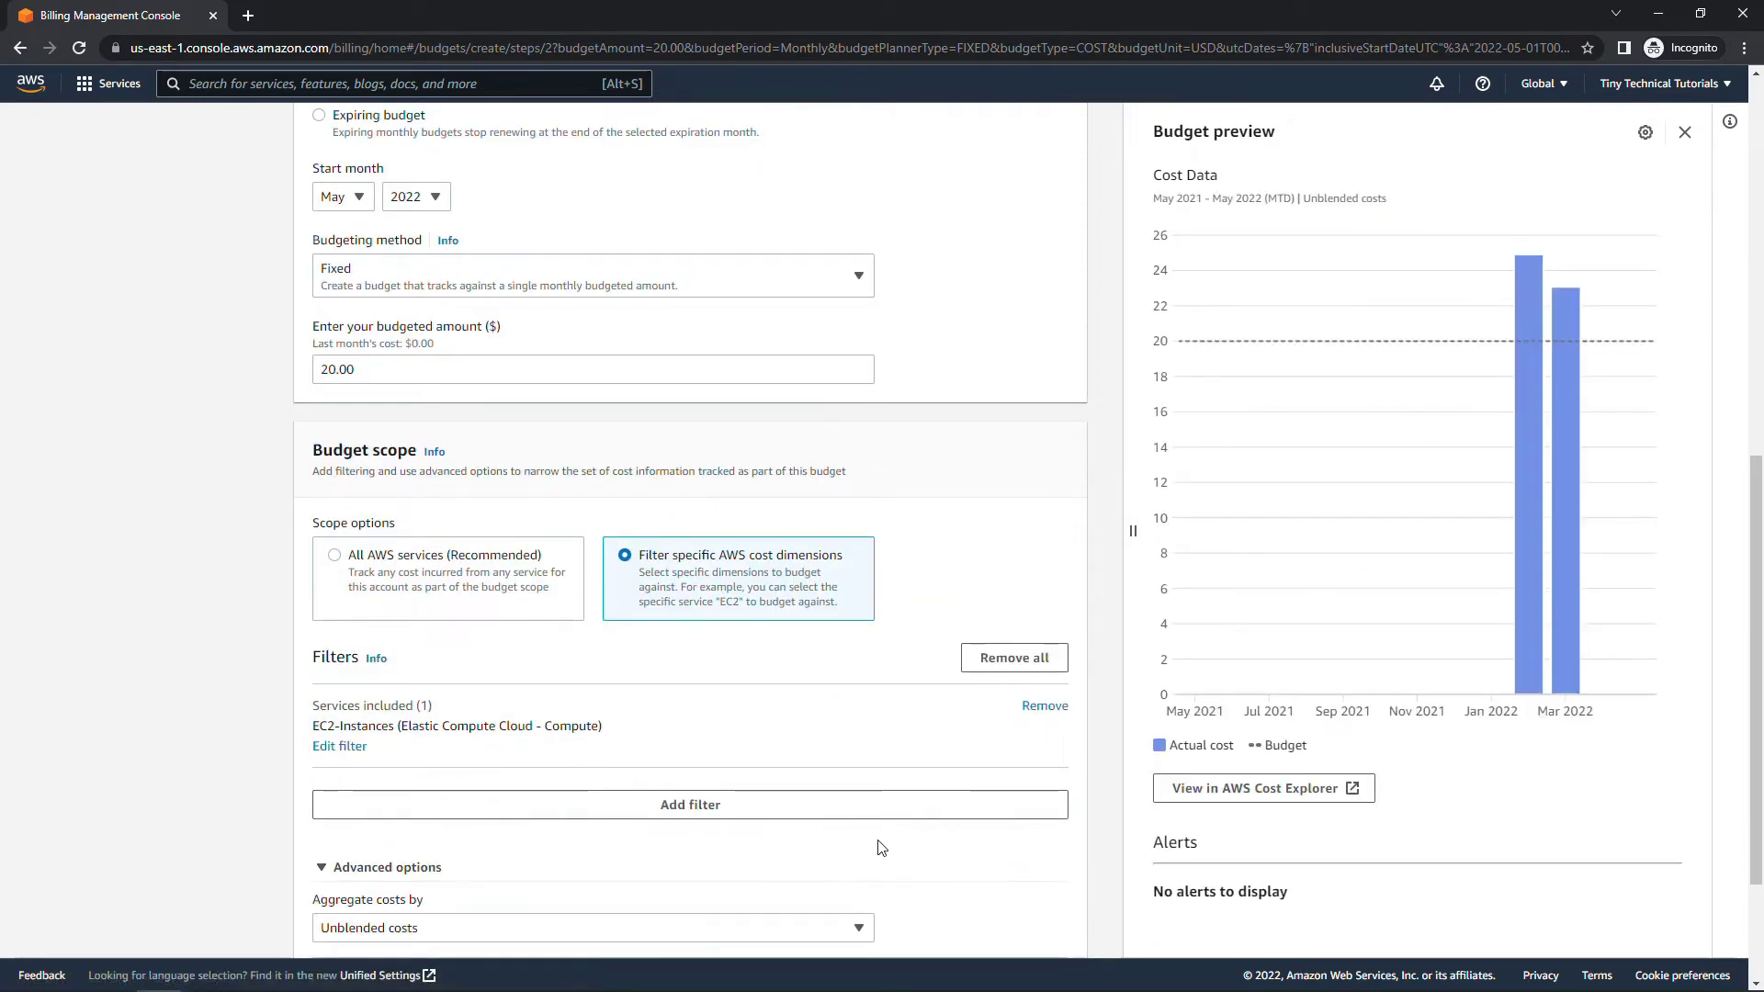
Remove all scope filters and set the budget scope back to All AWS services (Recommended)
scroll(882, 818, down, 1)
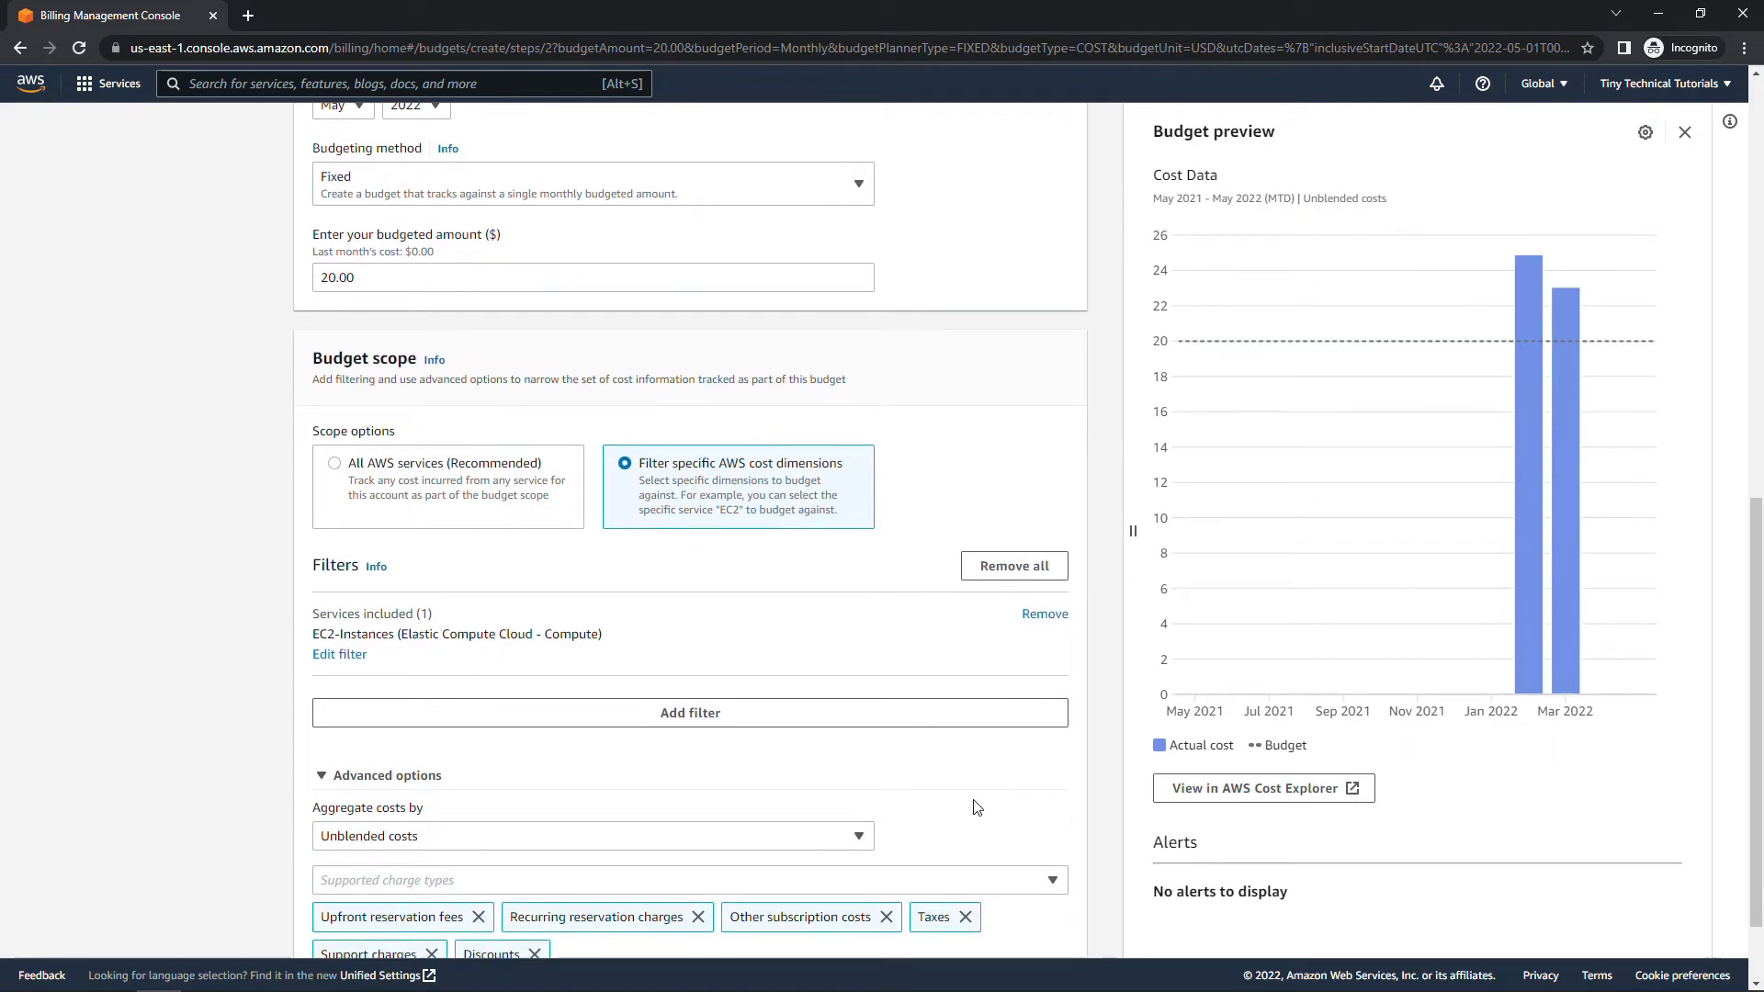
click(1017, 569)
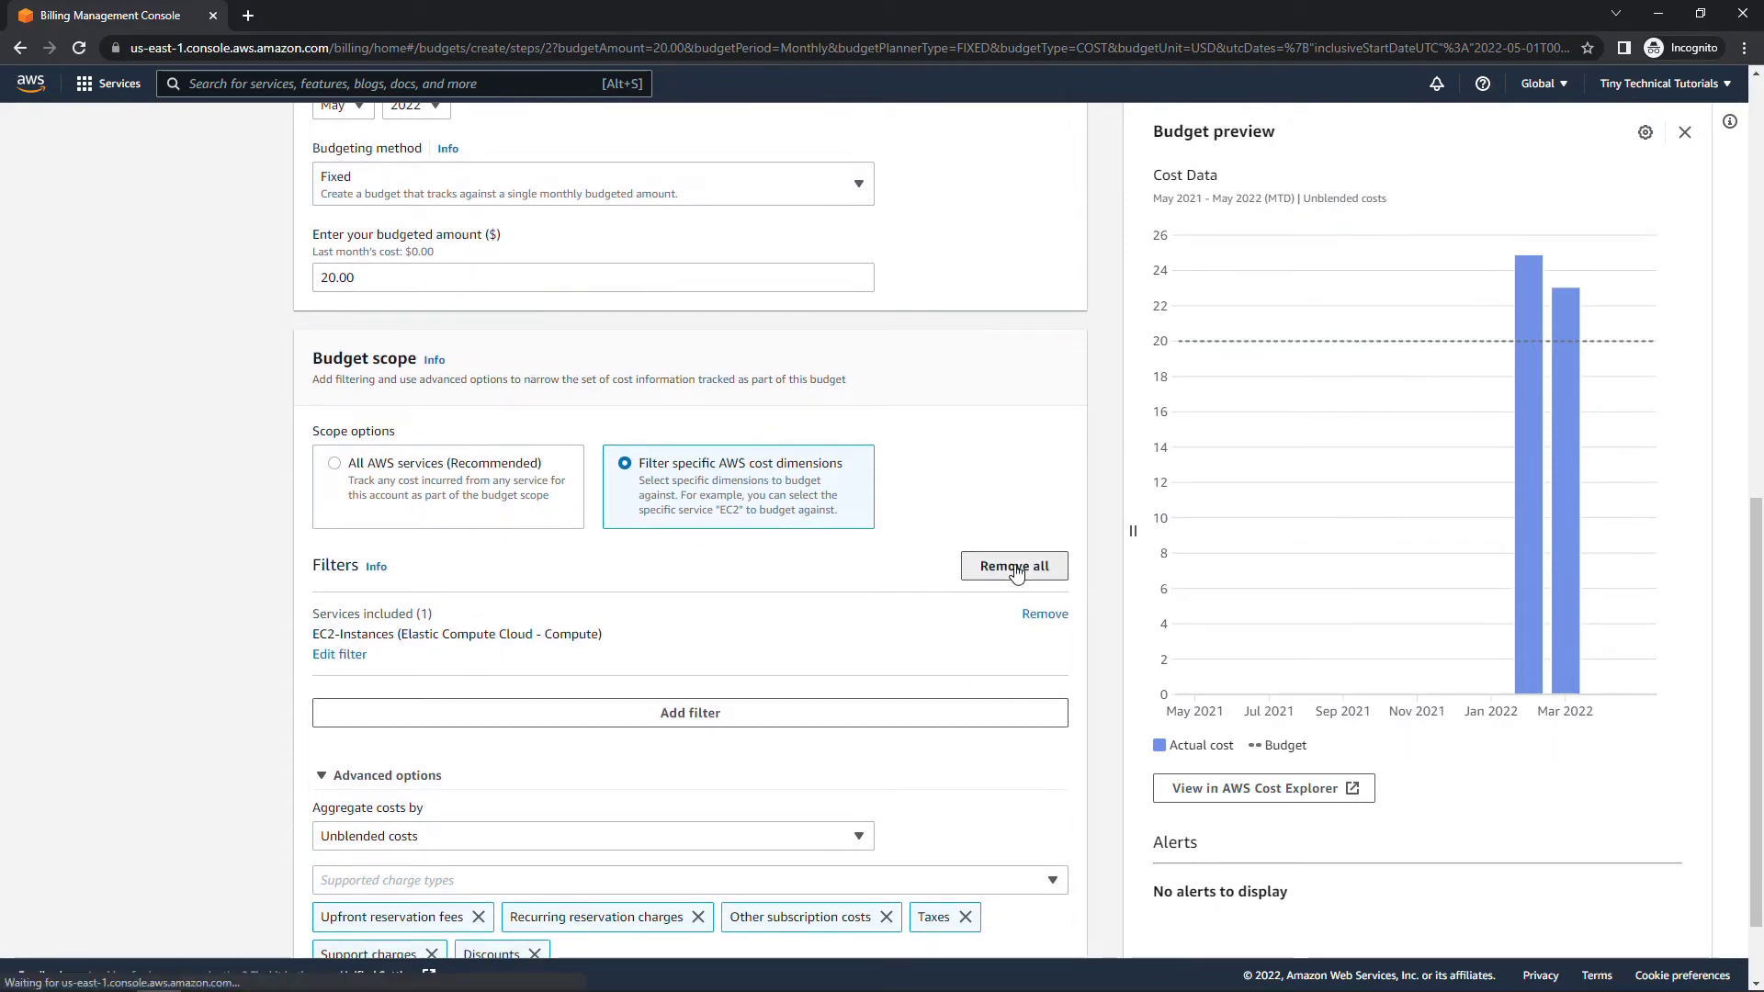
click(334, 465)
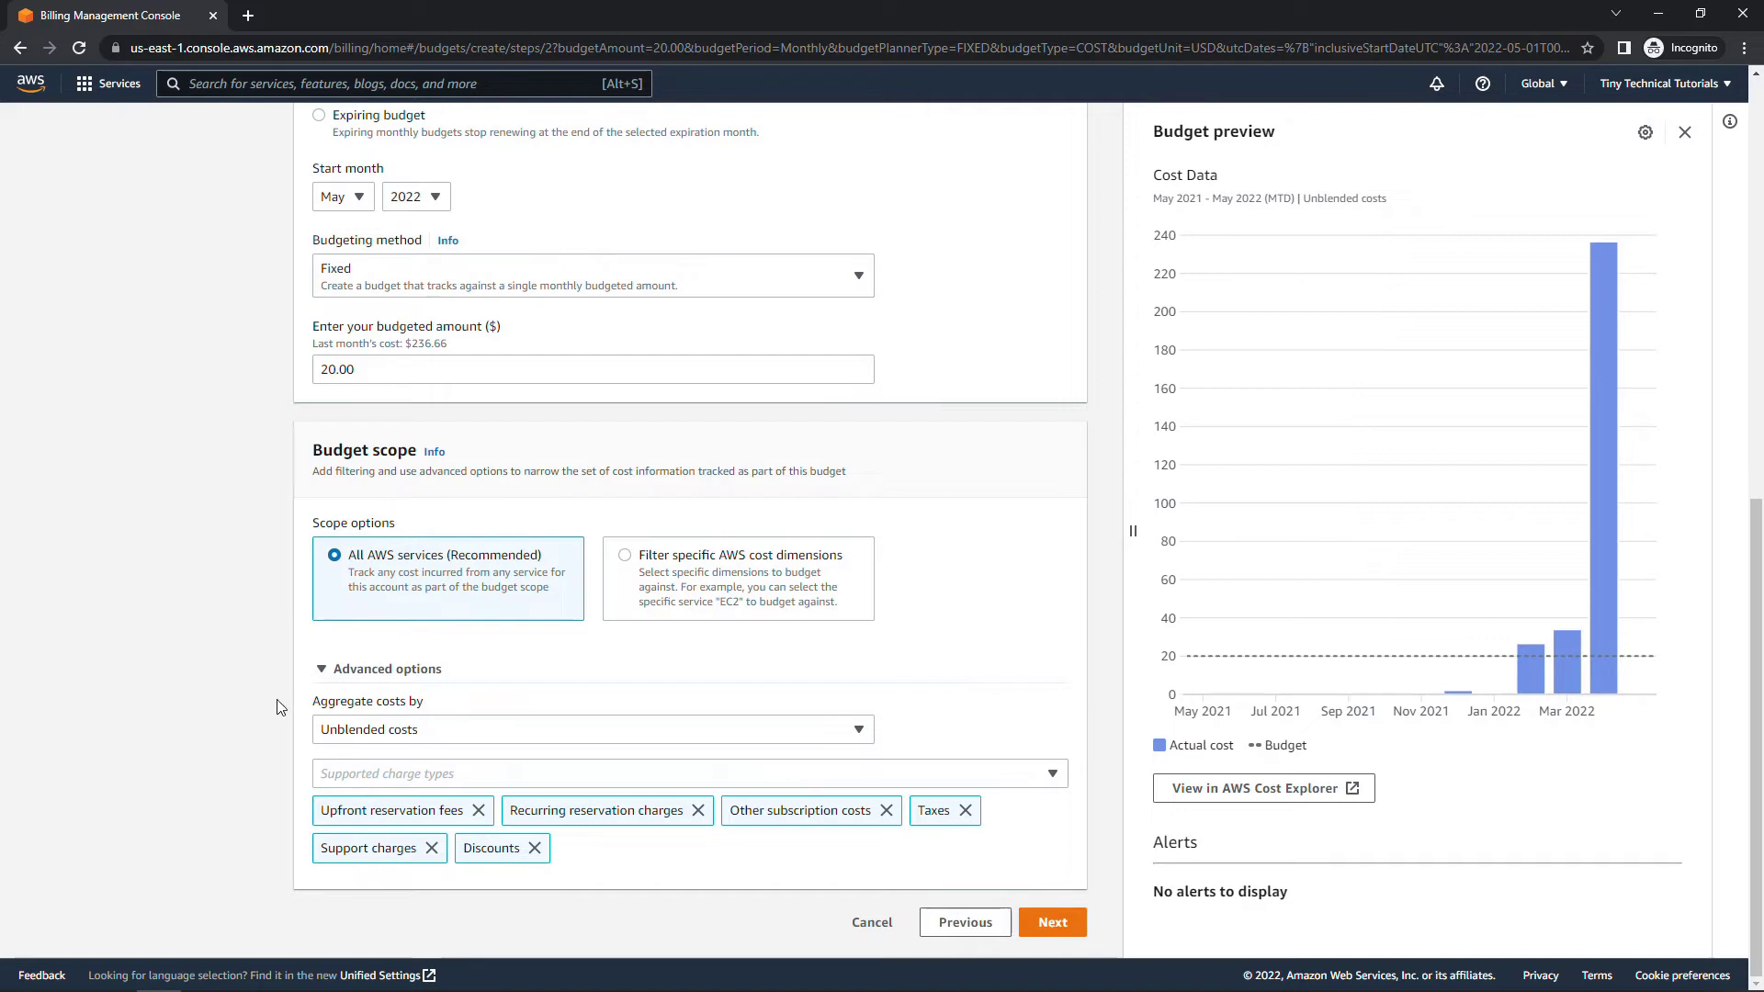
Keep costs aggregated by Unblended costs and continue to the alert configuration
click(500, 733)
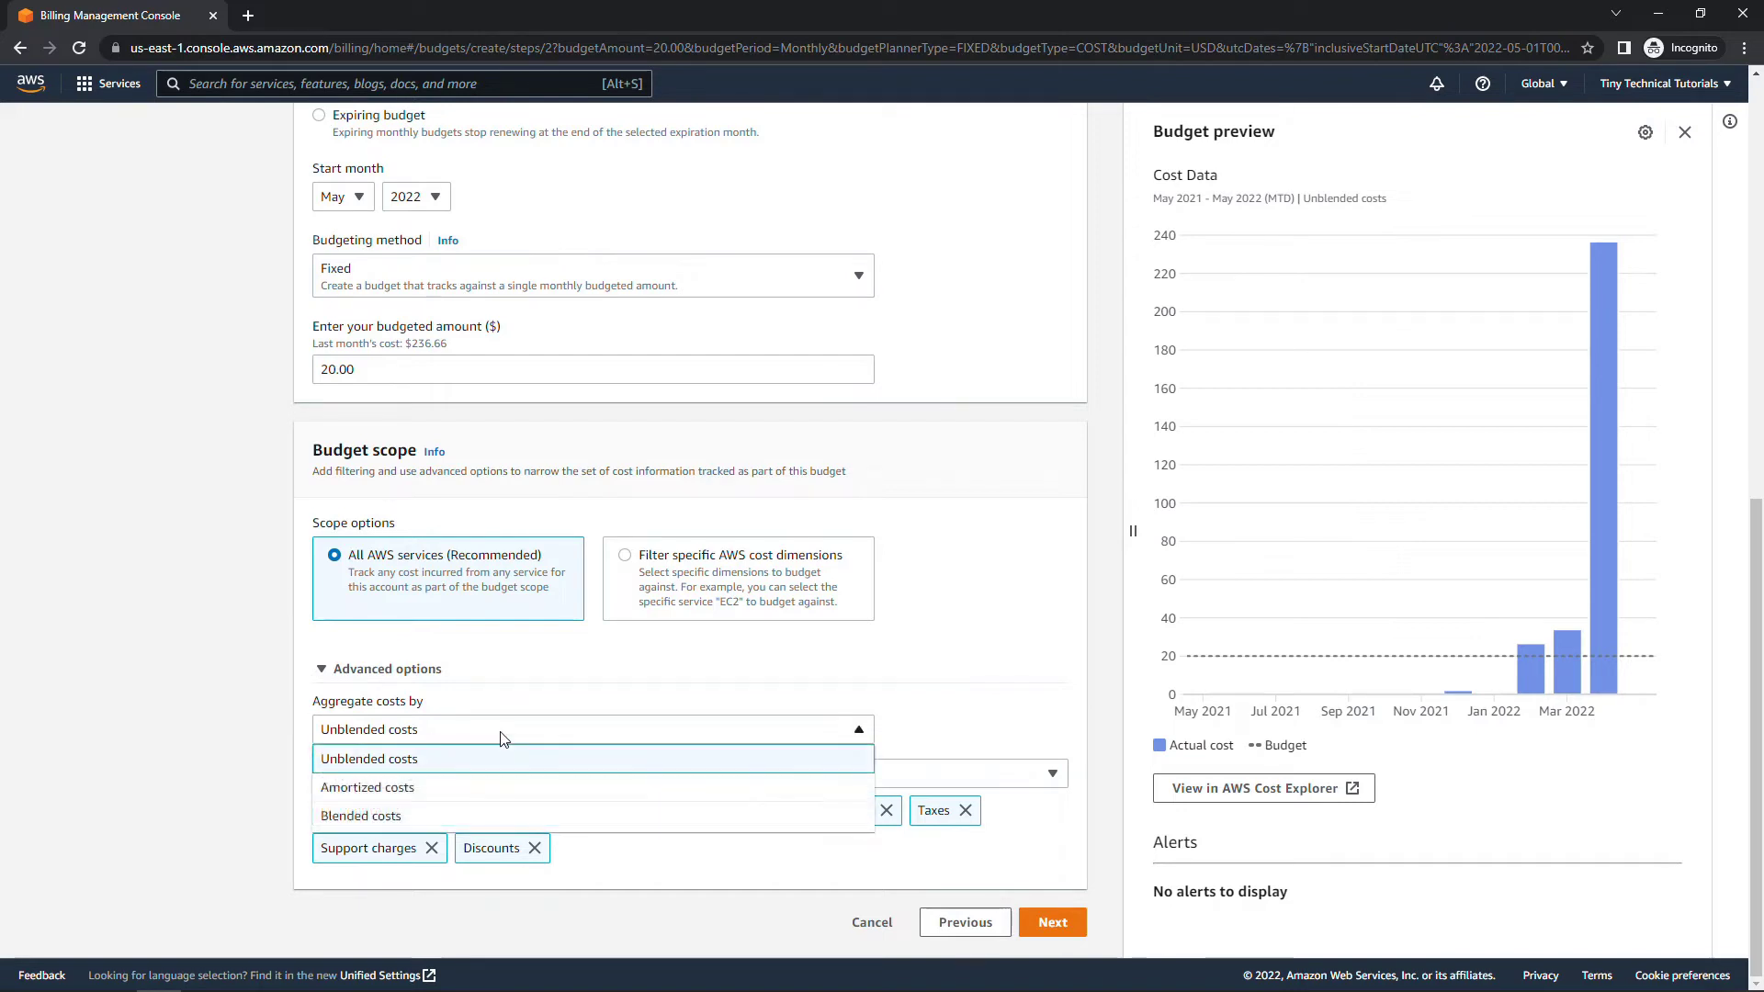
click(268, 705)
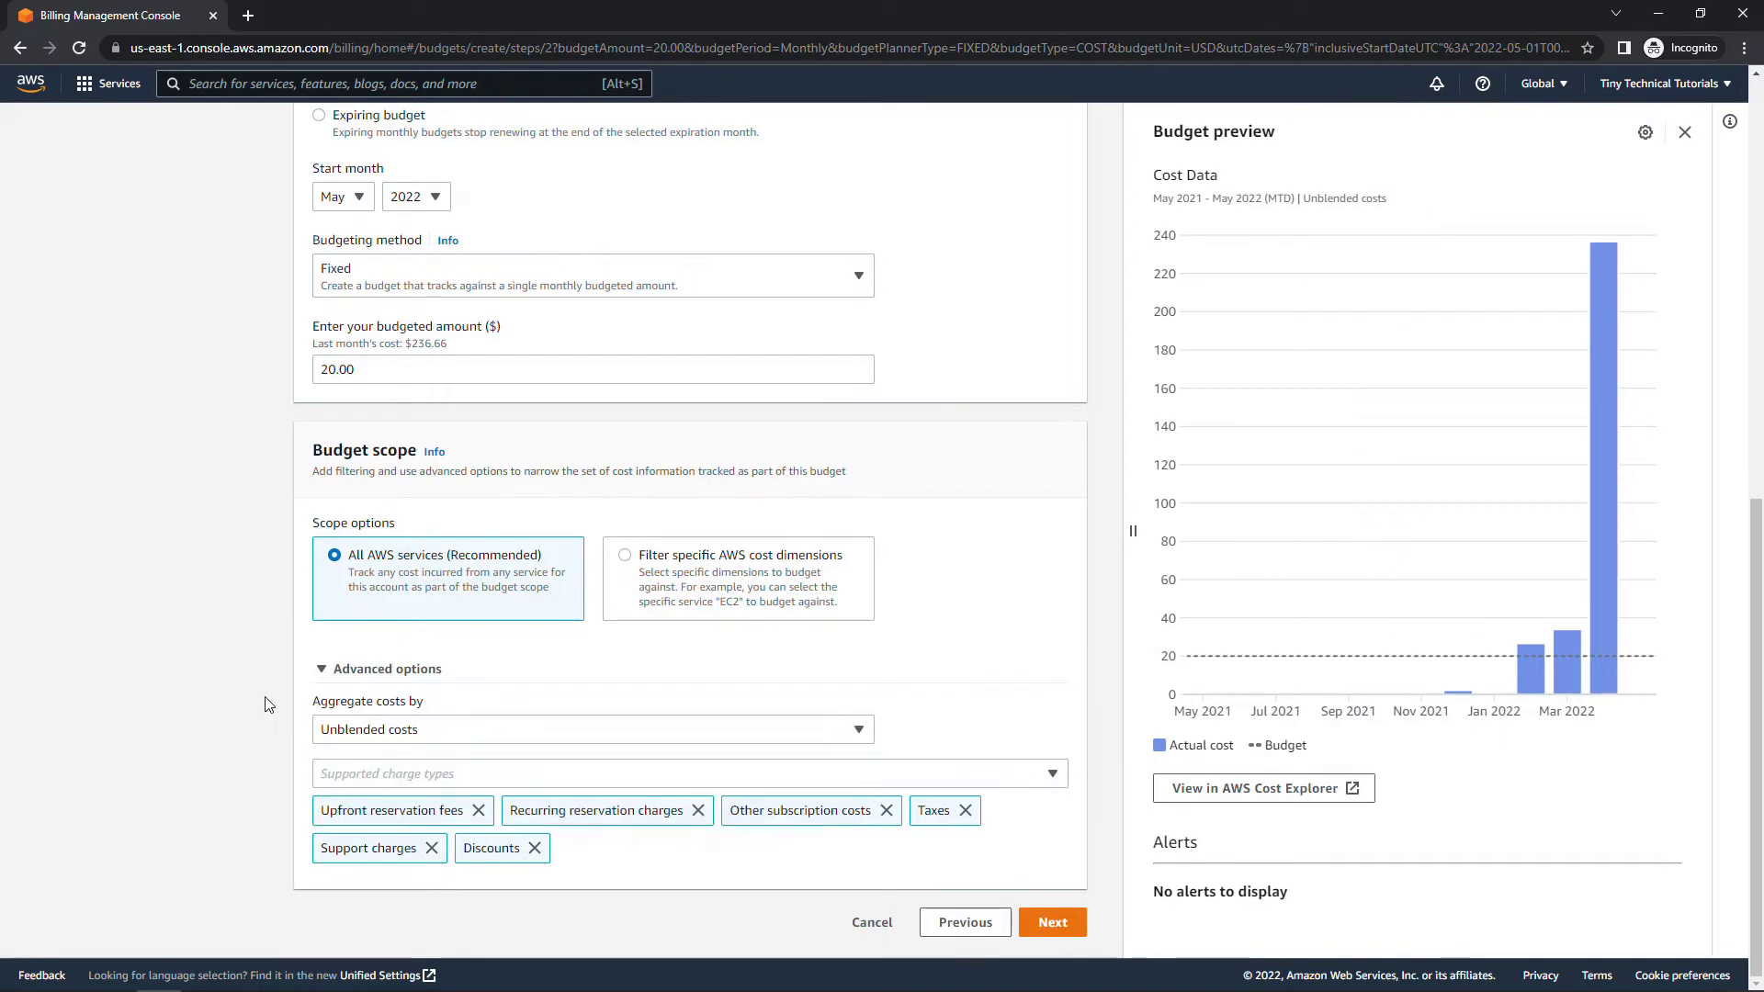
click(1053, 924)
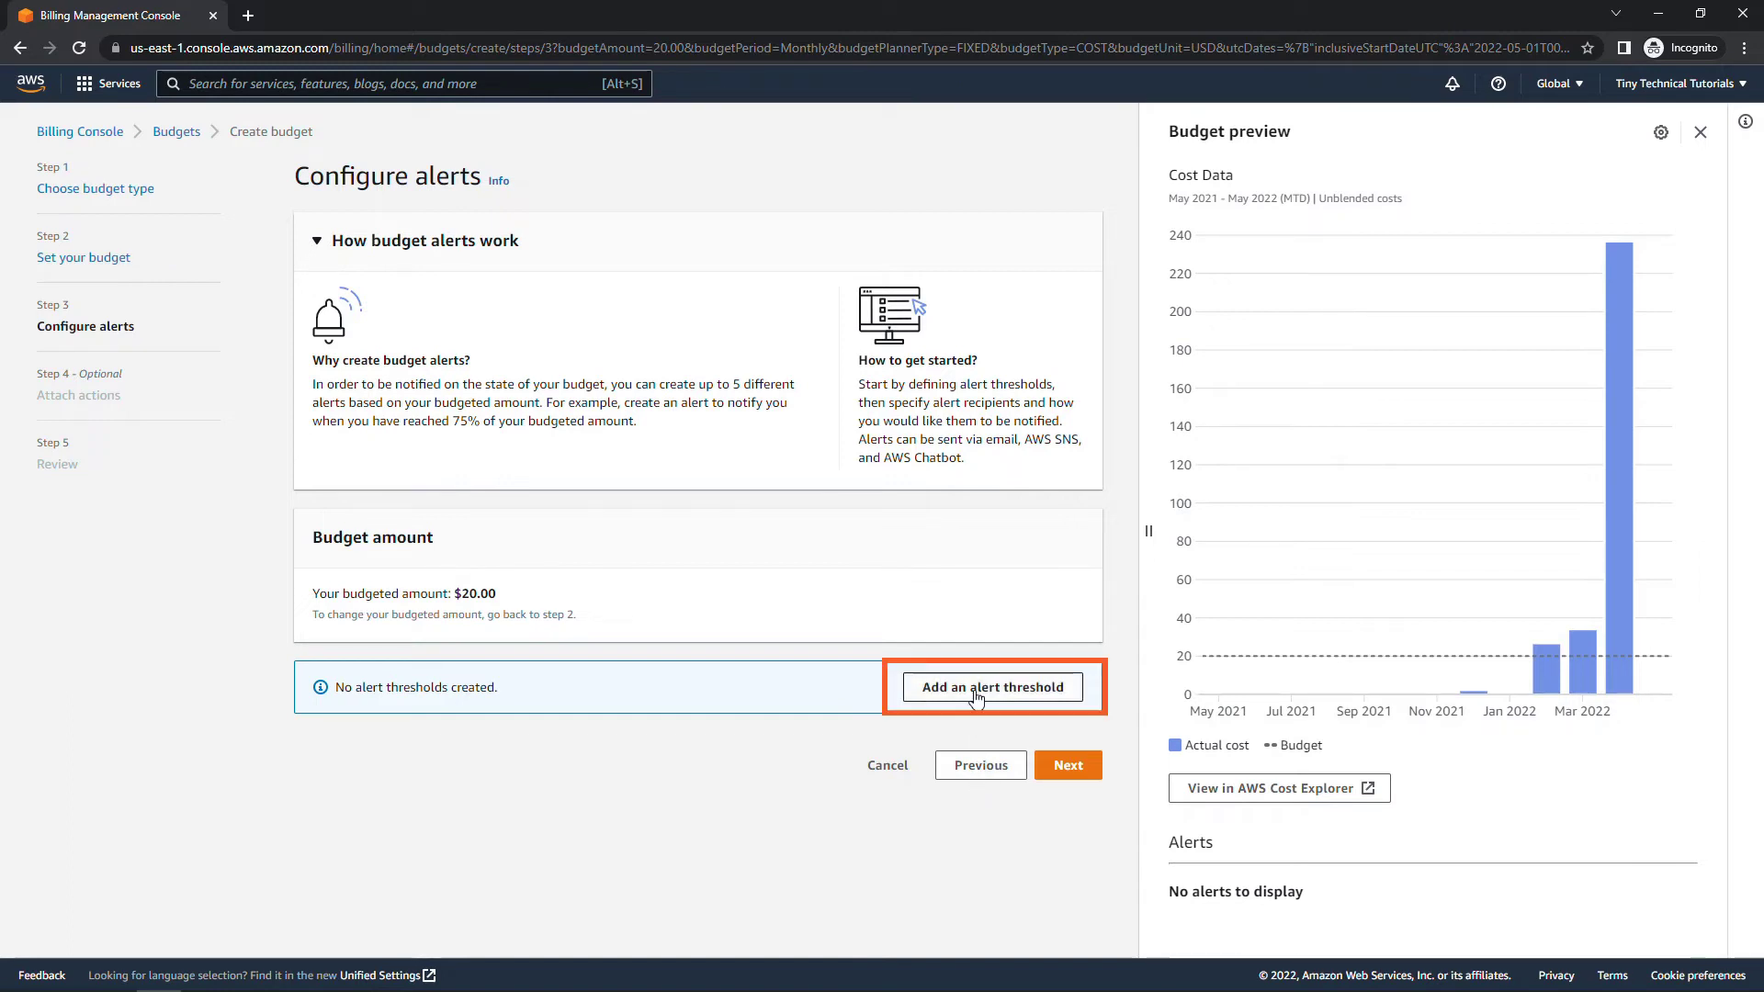
Add an alert threshold at 80% of the budgeted amount, triggered by actual cost
click(928, 694)
scroll(976, 700, down, 3)
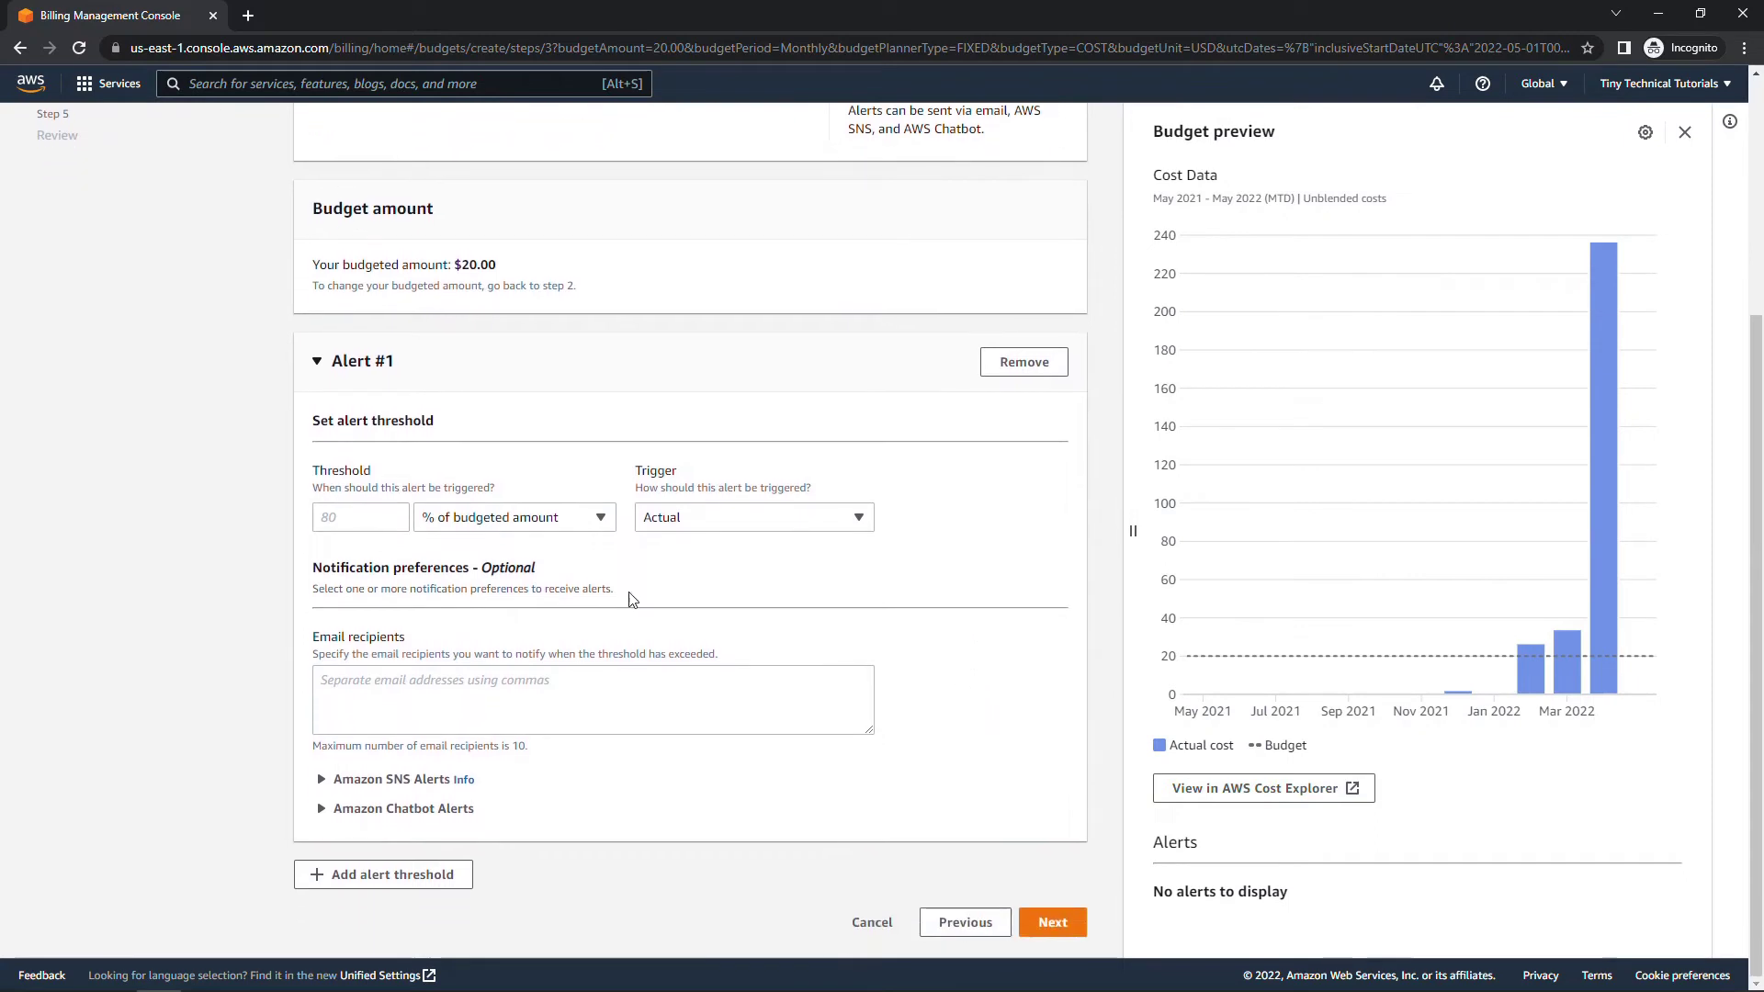
click(353, 515)
text(80)
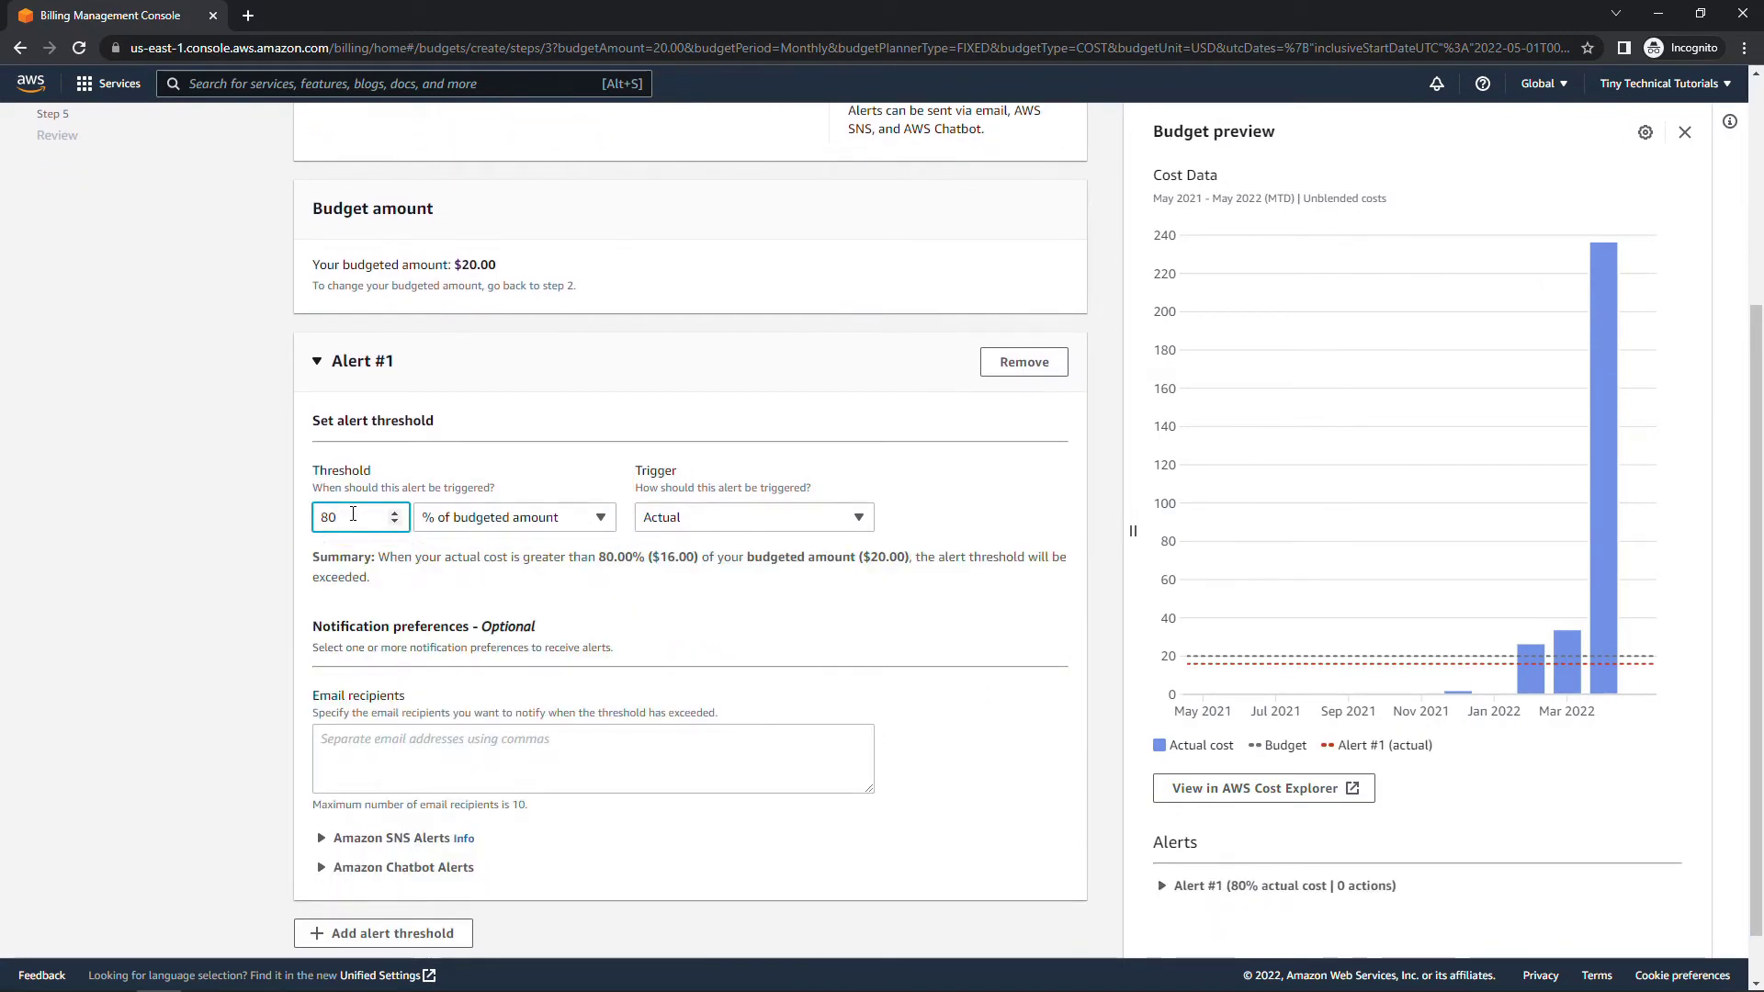
drag(659, 558, 707, 560)
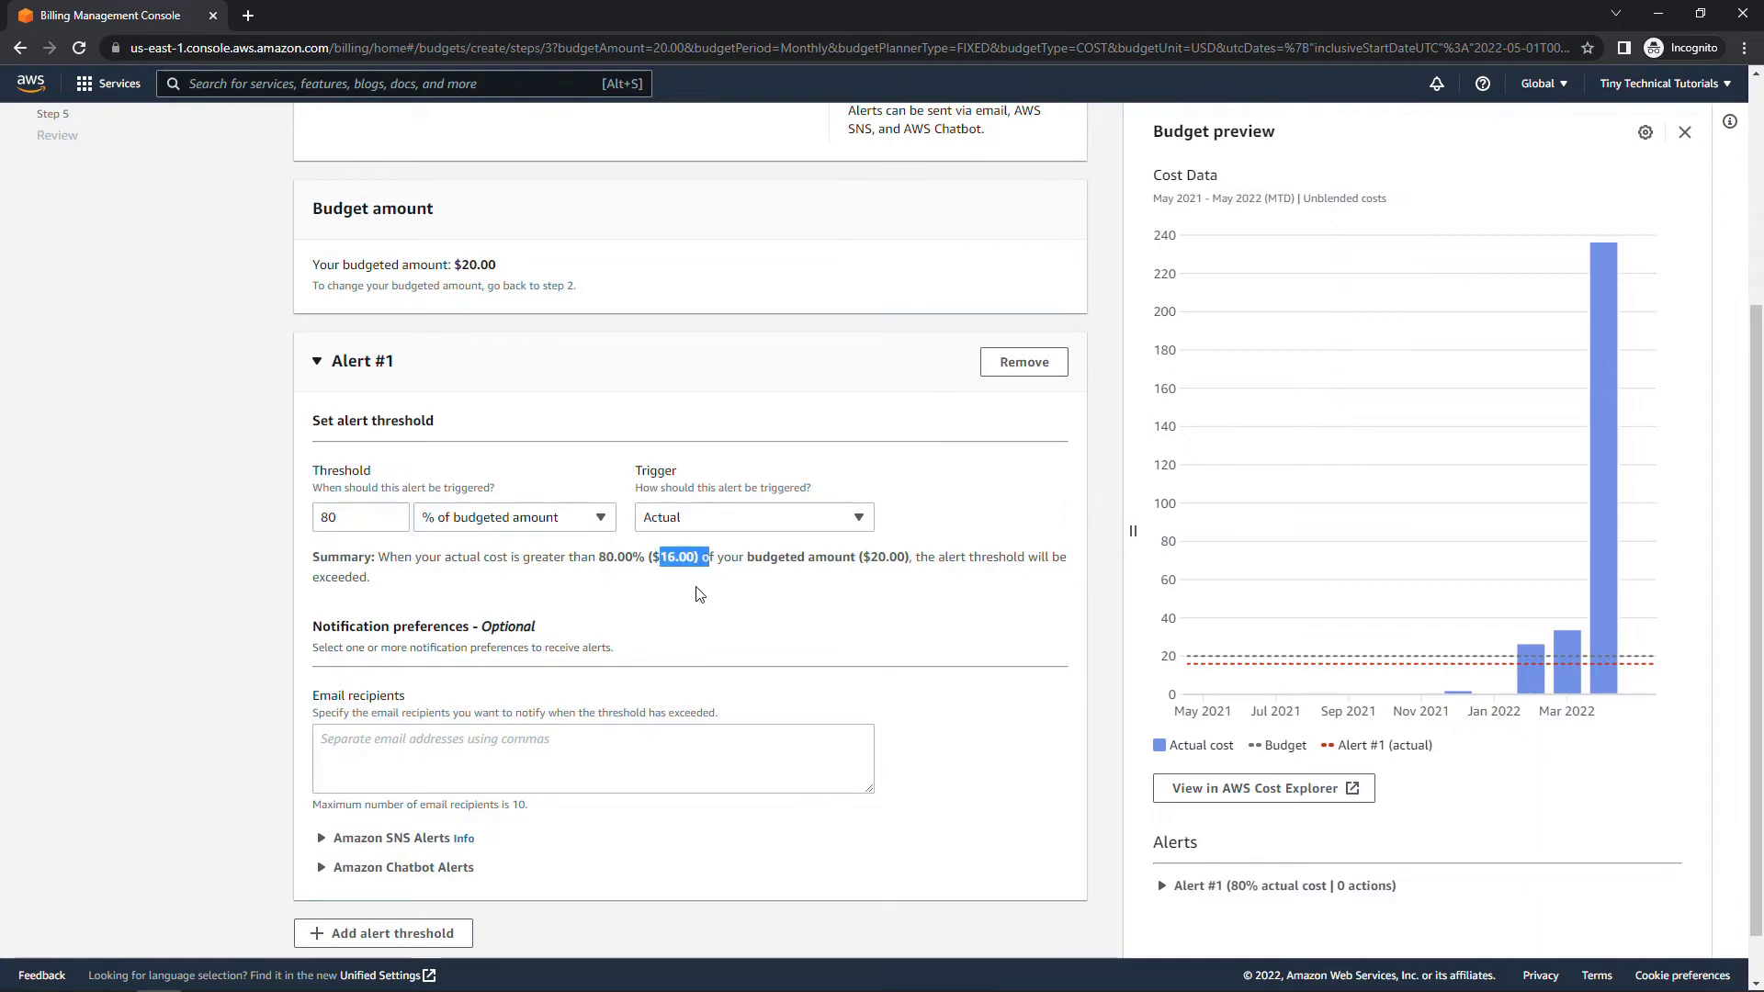
click(699, 594)
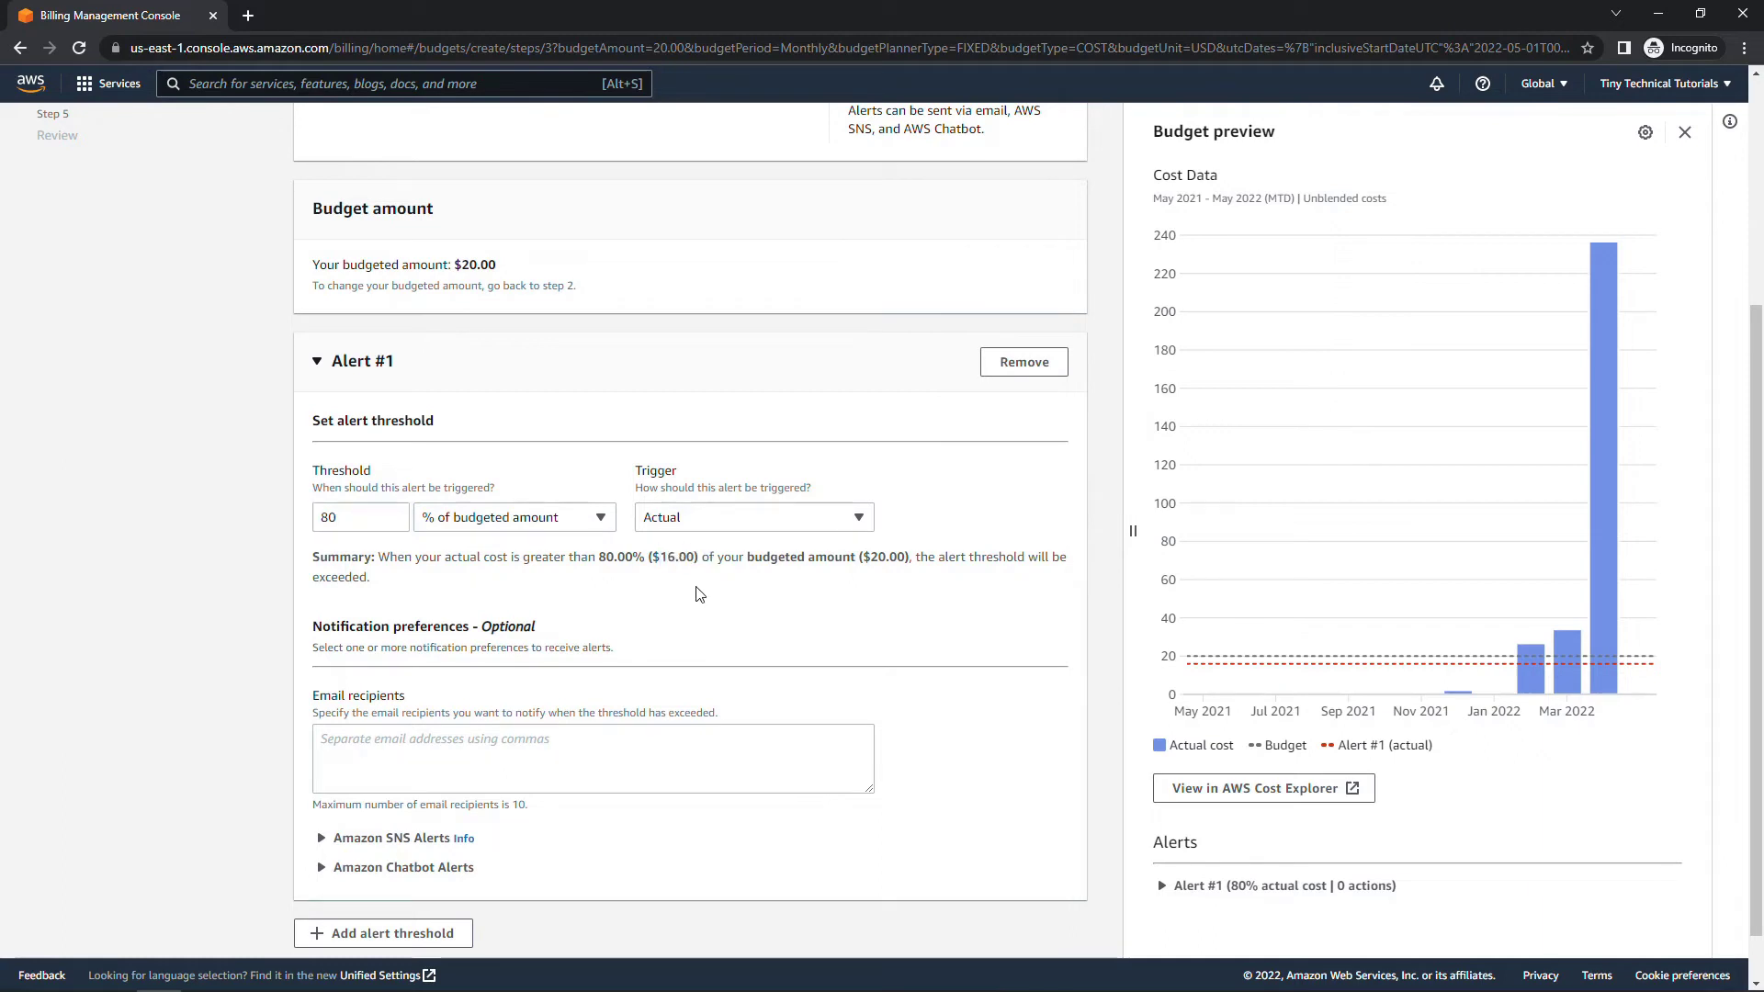
click(715, 531)
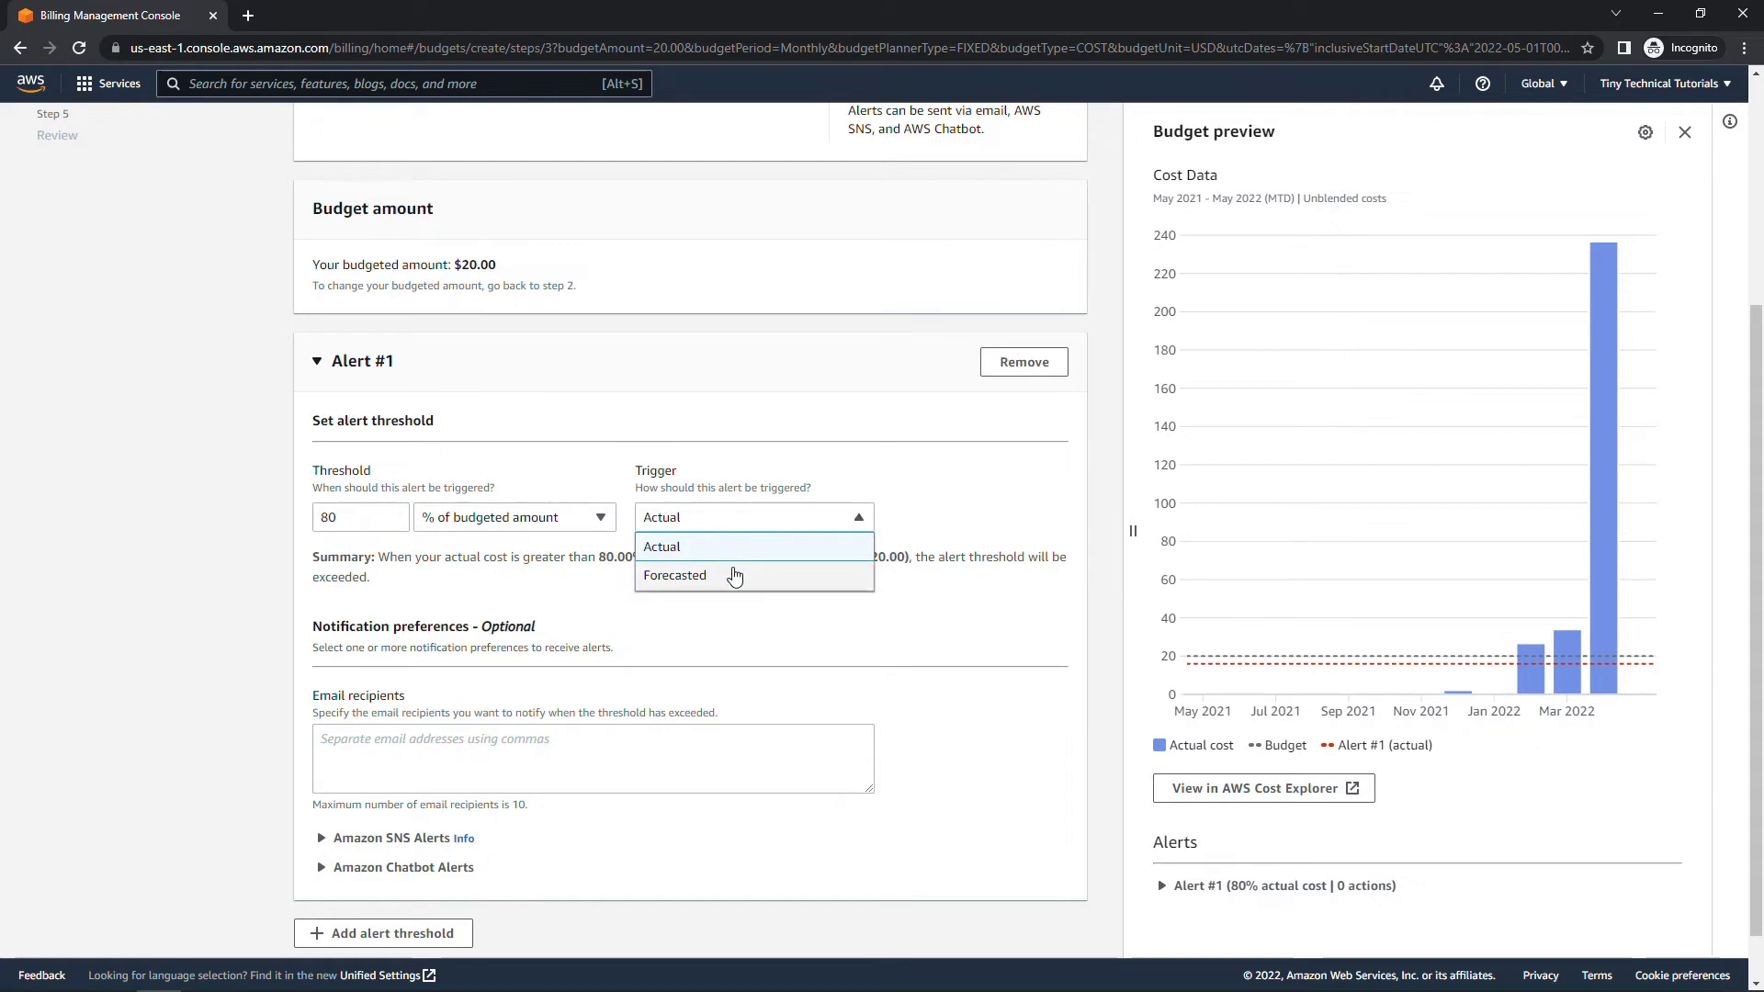
click(681, 549)
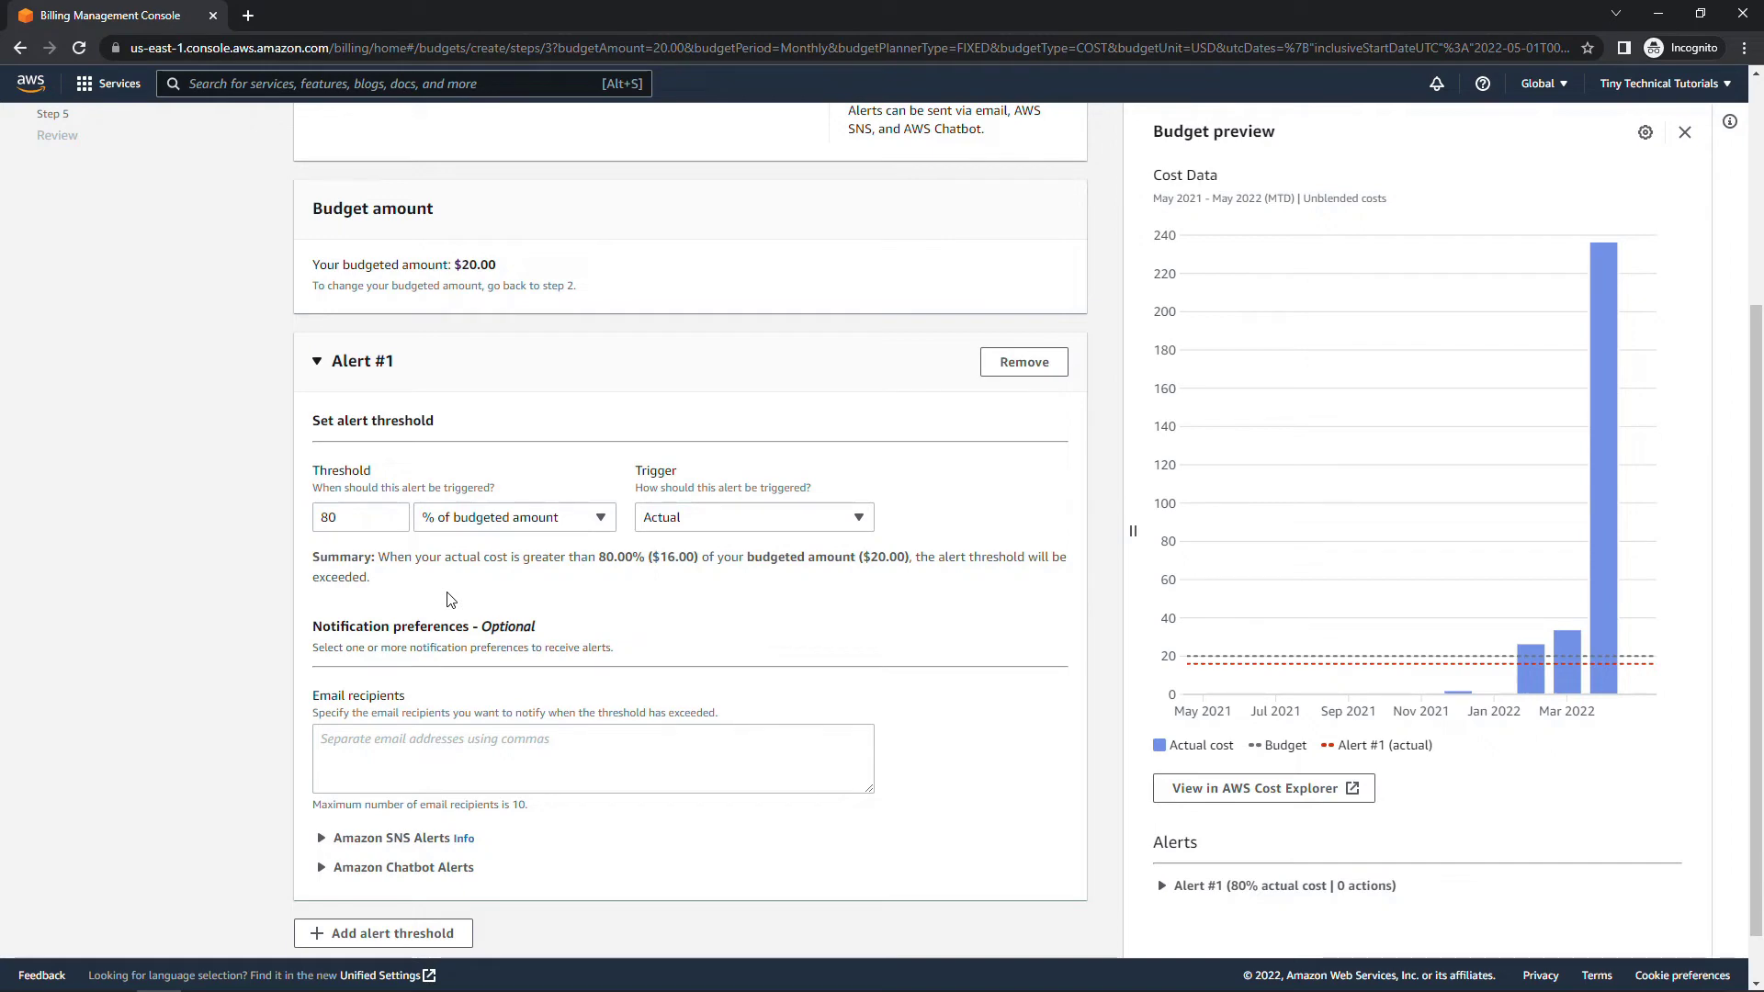
Enter the email recipient's address for the alert and continue to the optional actions
click(348, 731)
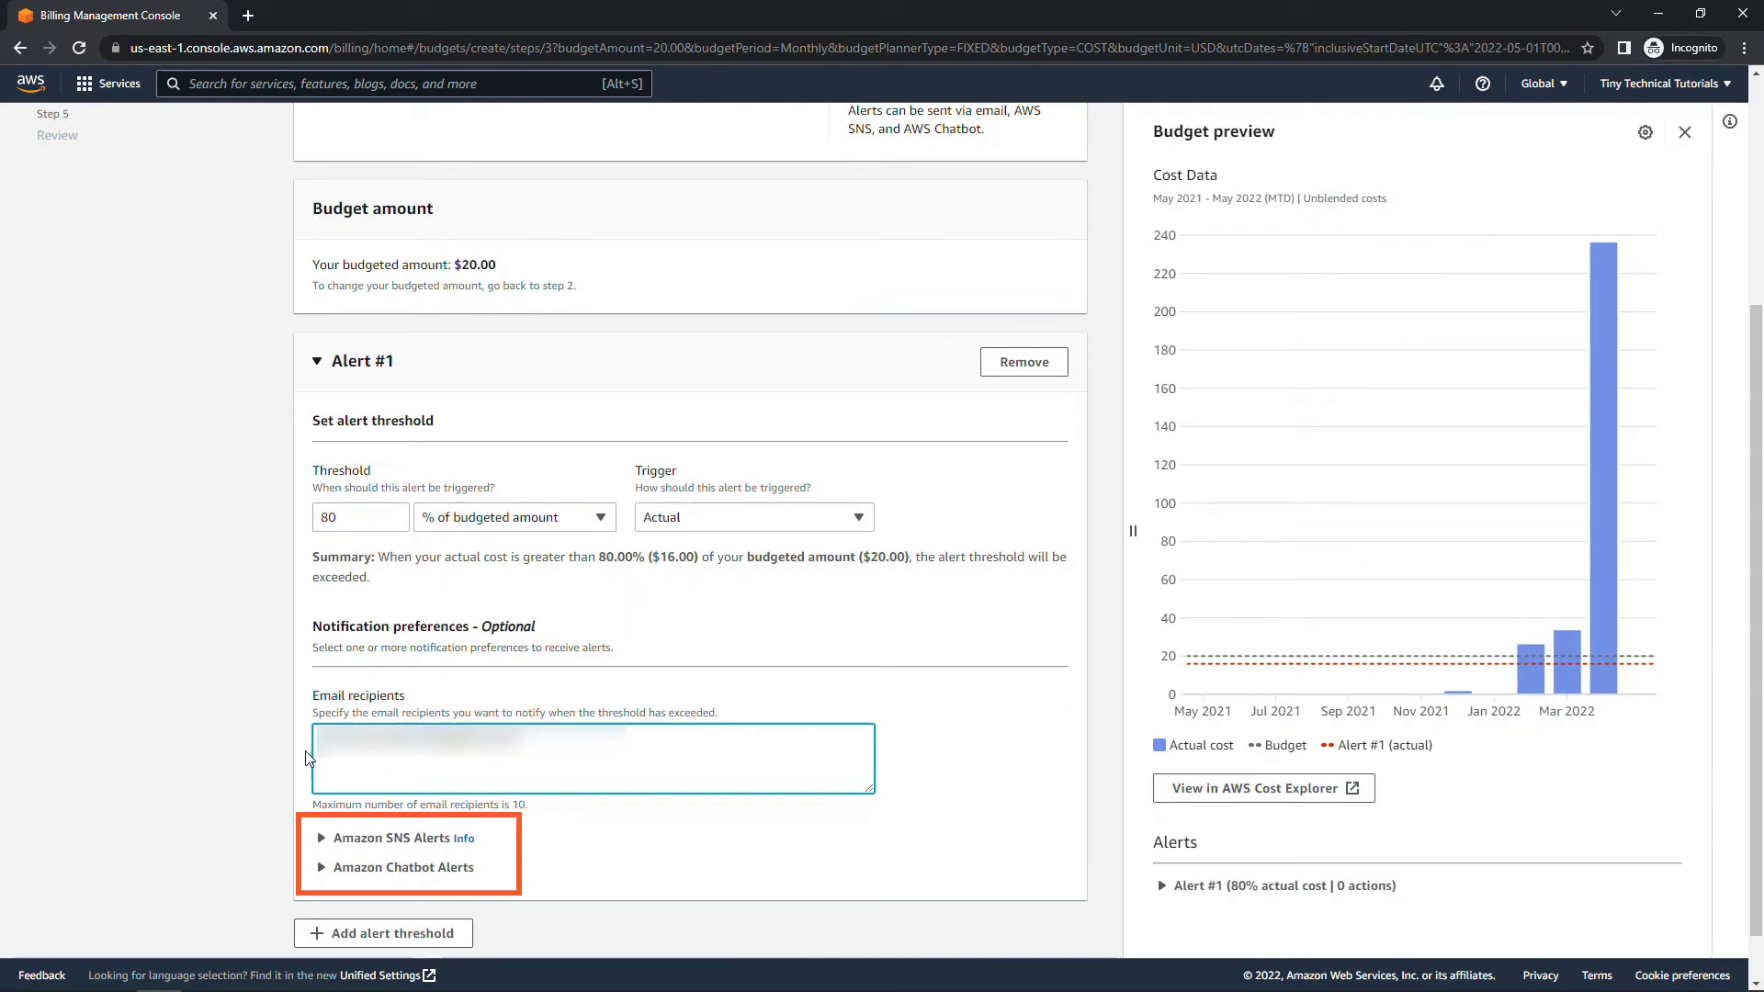
click(303, 910)
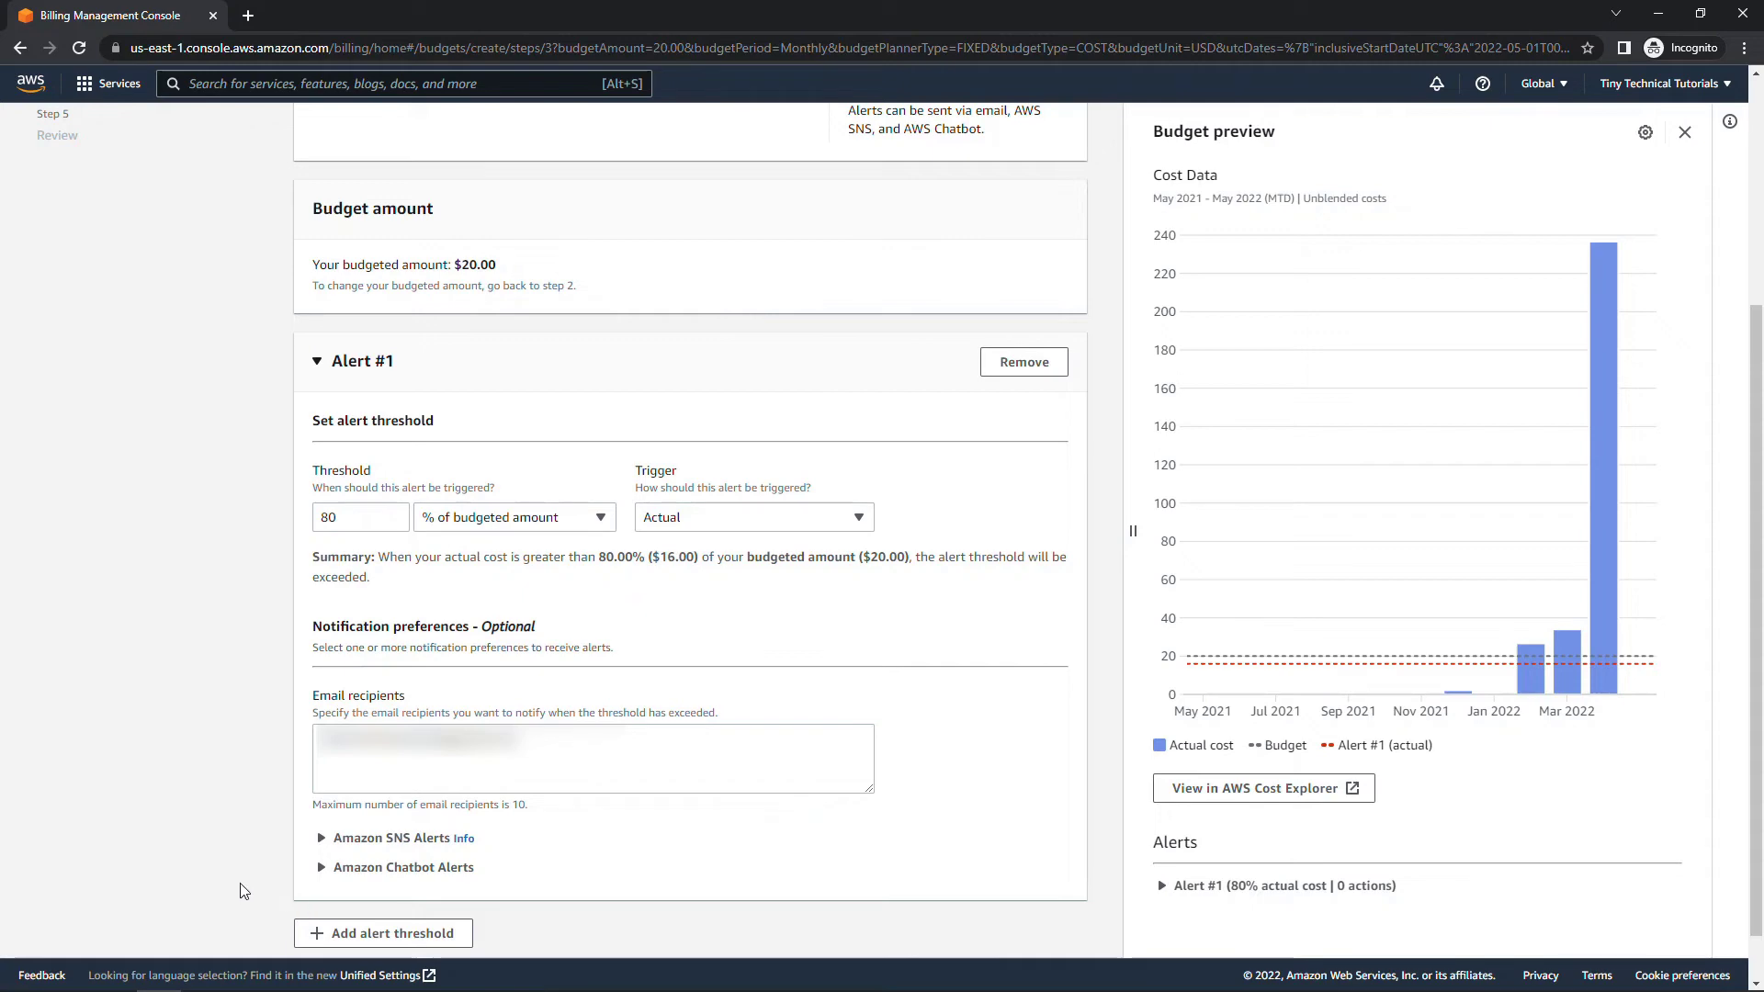
scroll(244, 891, down, 1)
click(1074, 930)
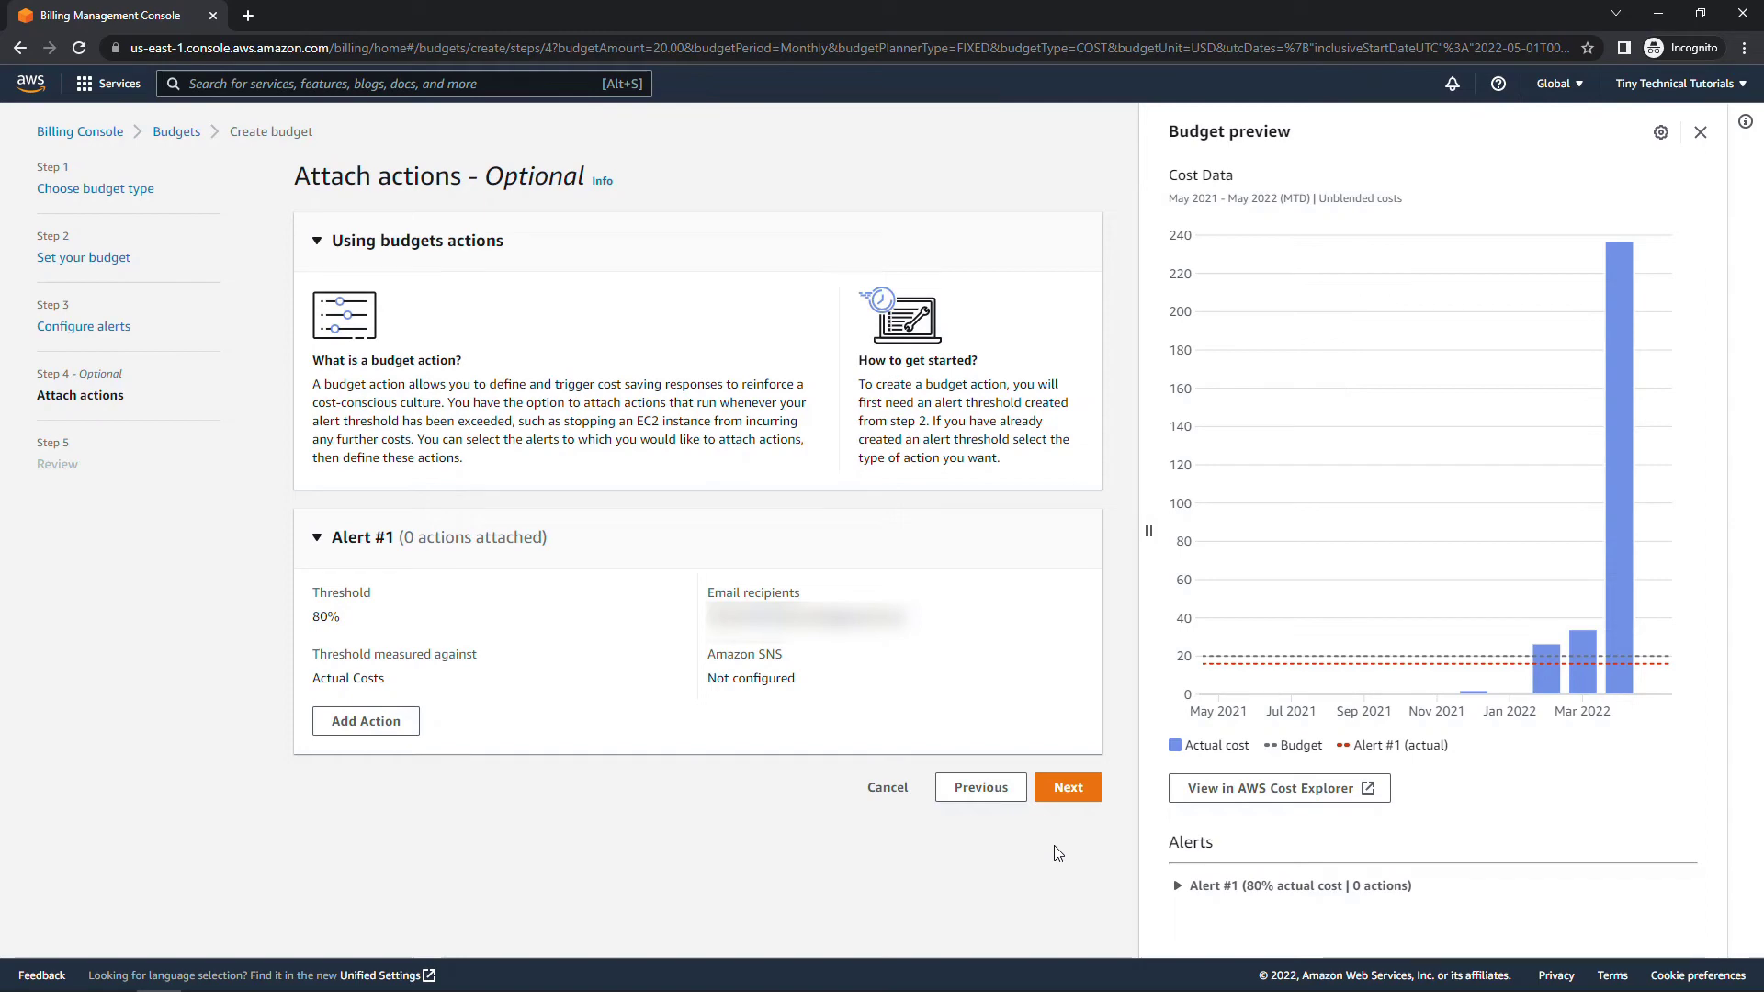
Skip attaching actions, review the settings and create the budget
click(1061, 796)
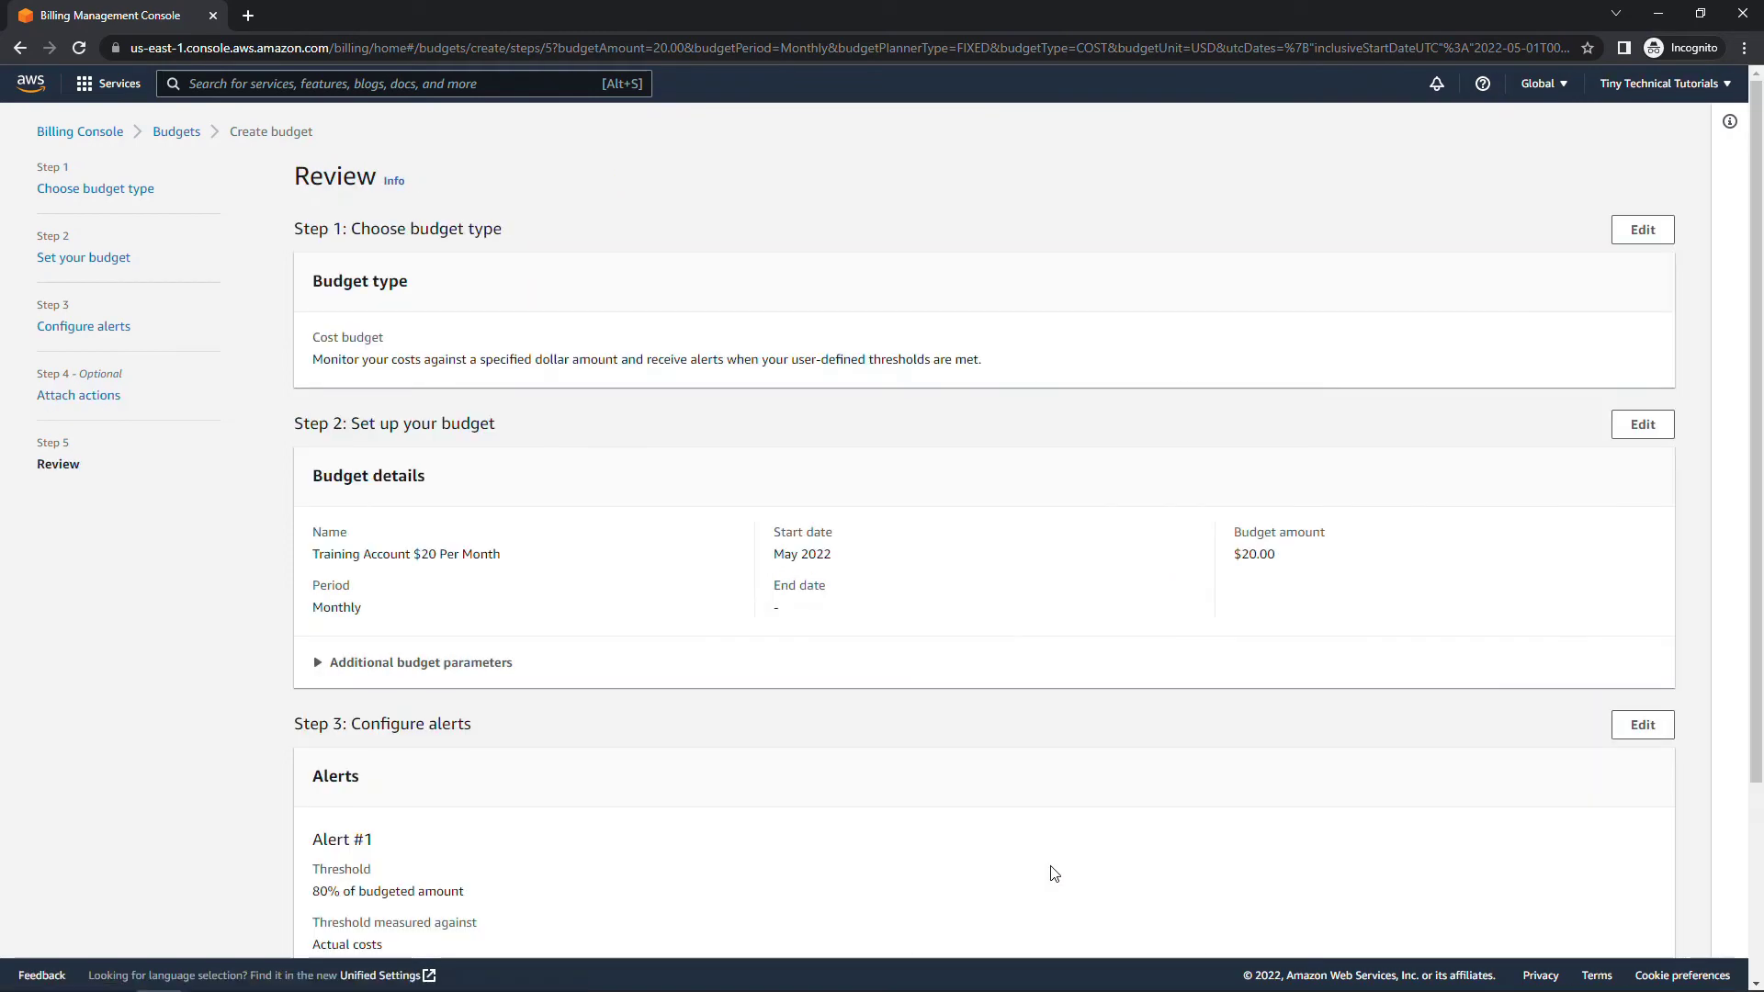
scroll(1302, 792, down, 3)
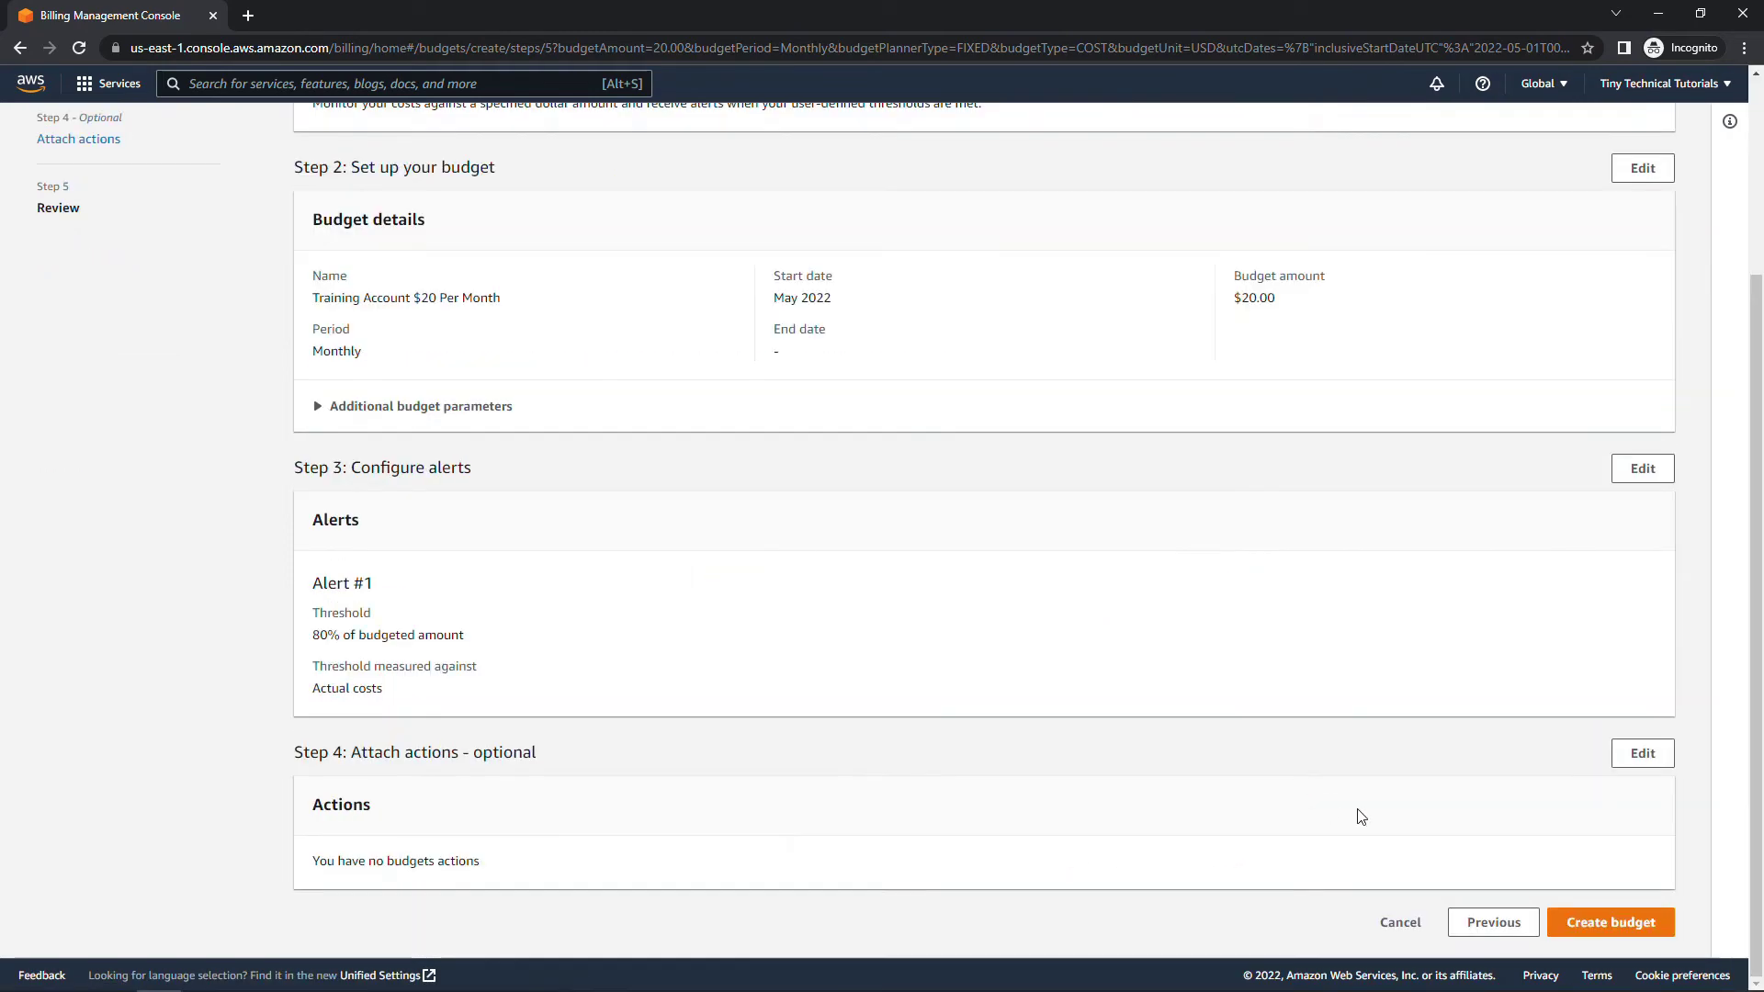
click(1569, 925)
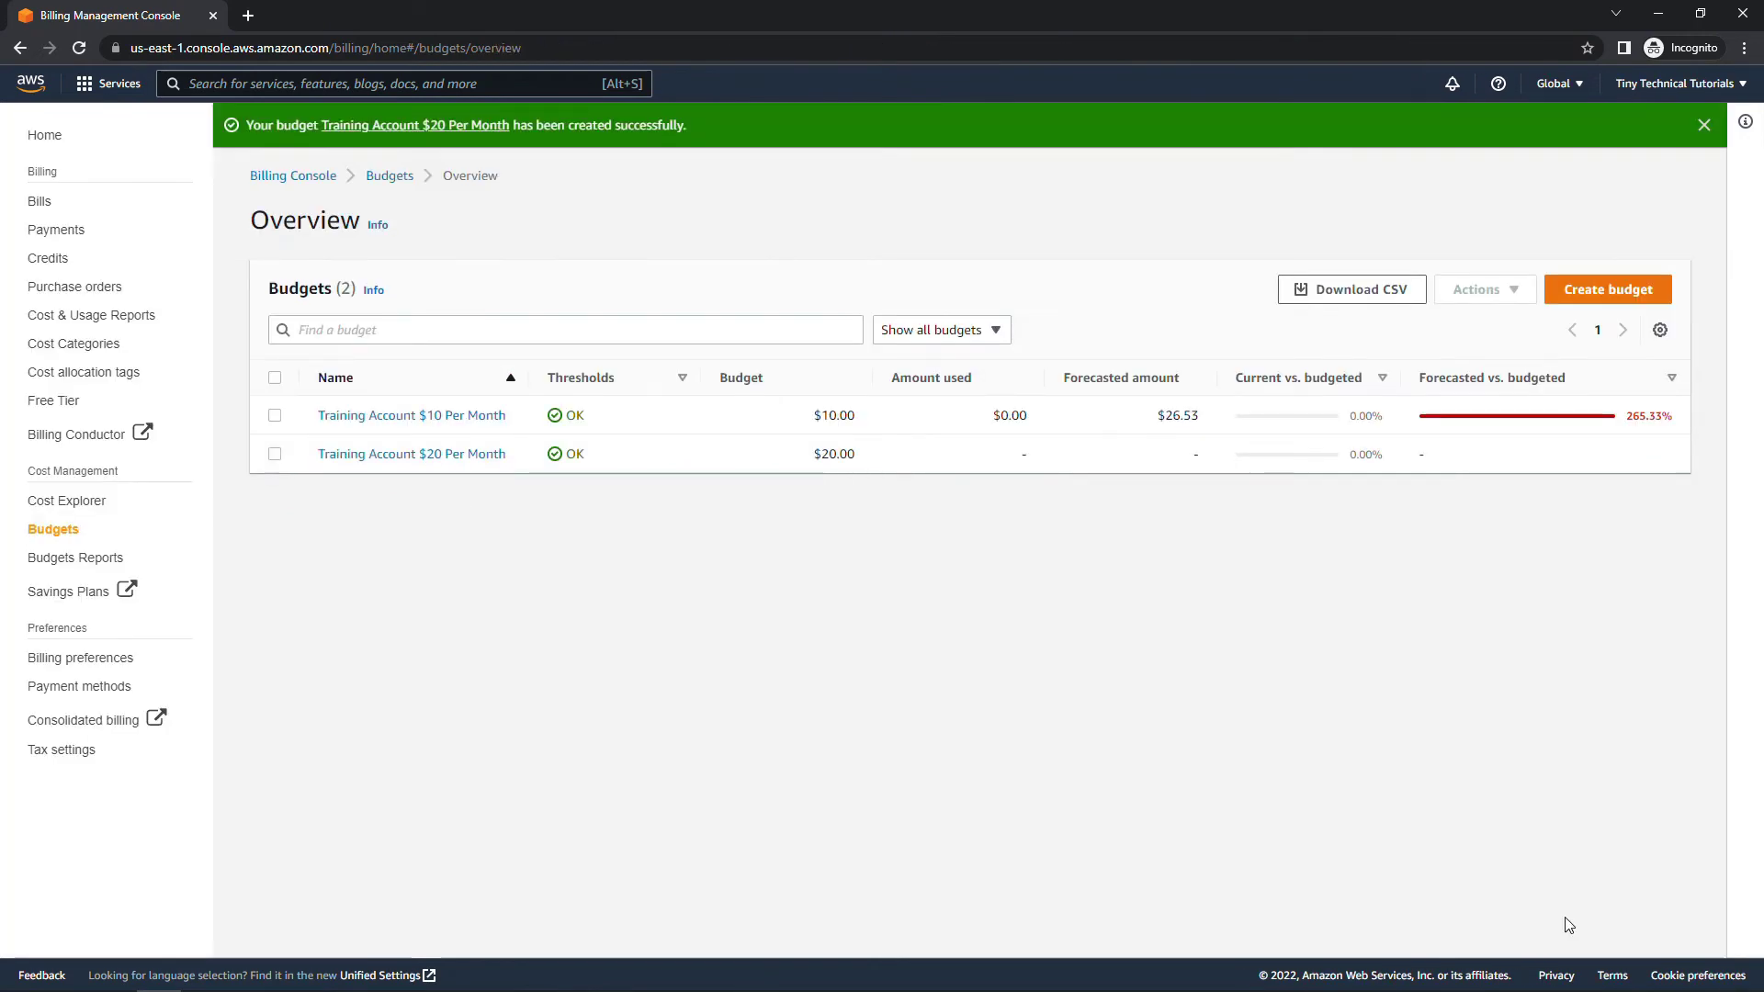